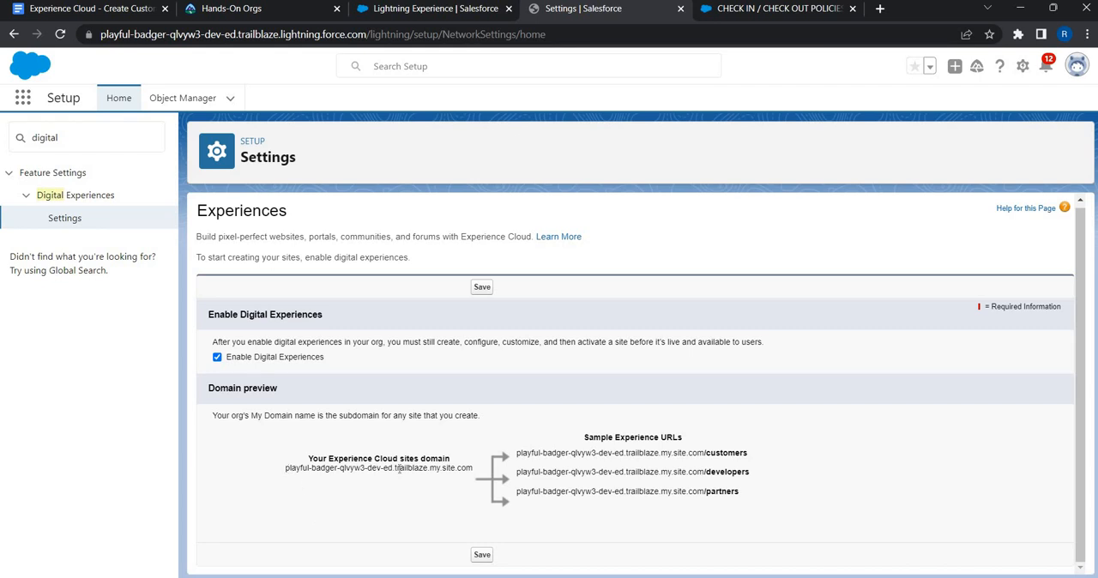
Step: Enable Digital Experiences and confirm registering the domain name
{"action": "left_click_drag", "start_coordinate": [285, 468], "coordinate": [473, 469]}
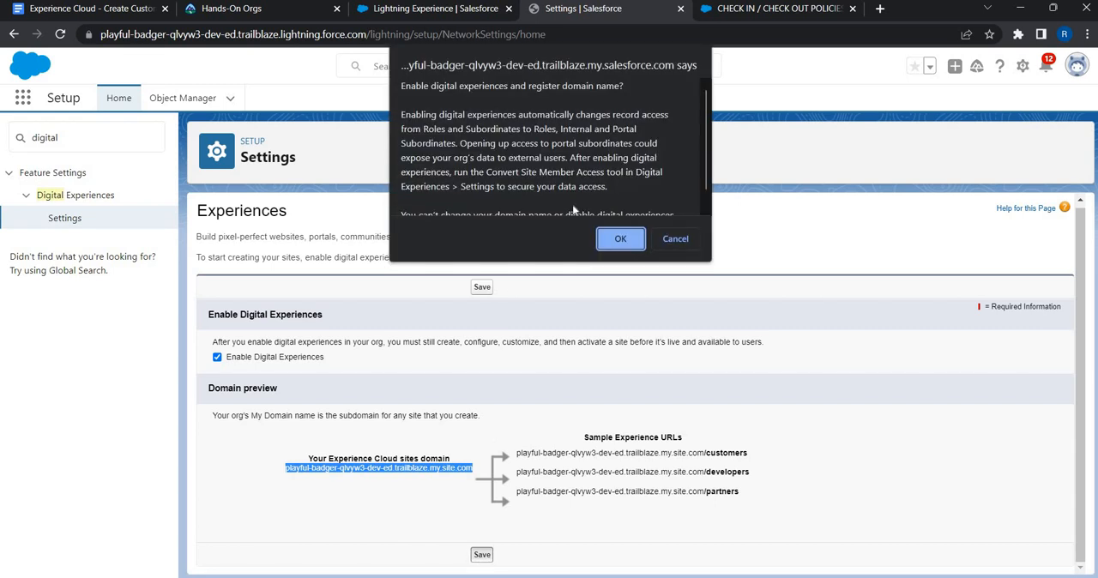
{"action": "scroll", "coordinate": [631, 247], "scroll_direction": "down", "scroll_amount": 1}
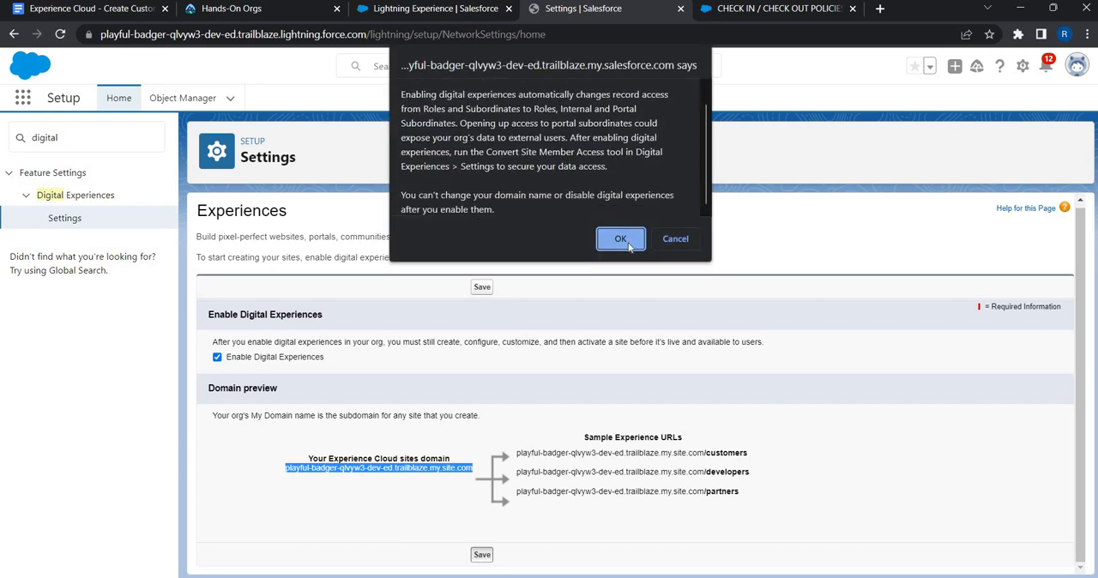
{"action": "left_click", "coordinate": [621, 239]}
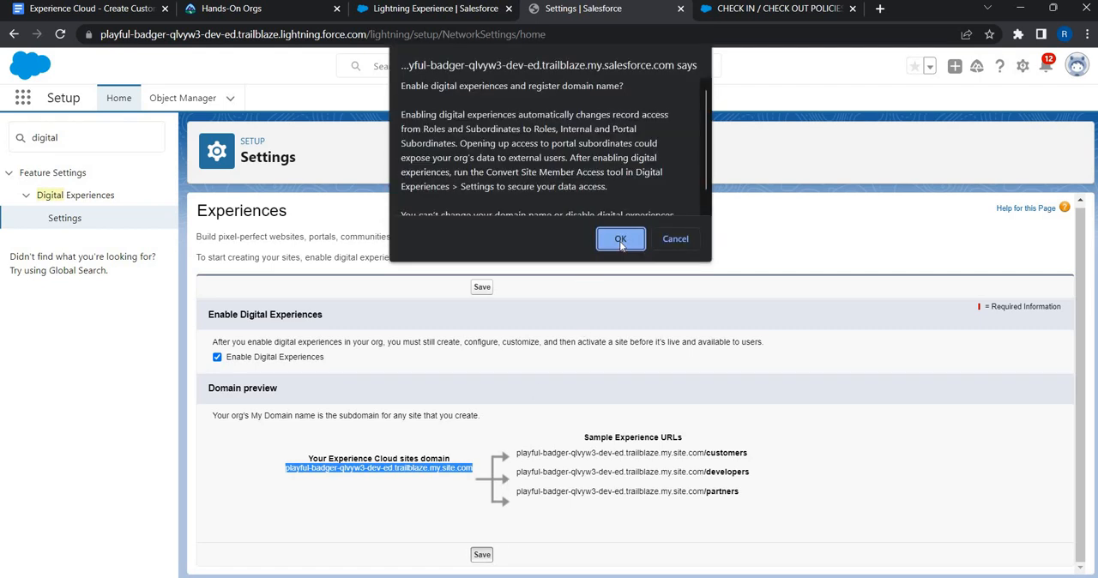
{"action": "left_click", "coordinate": [621, 242]}
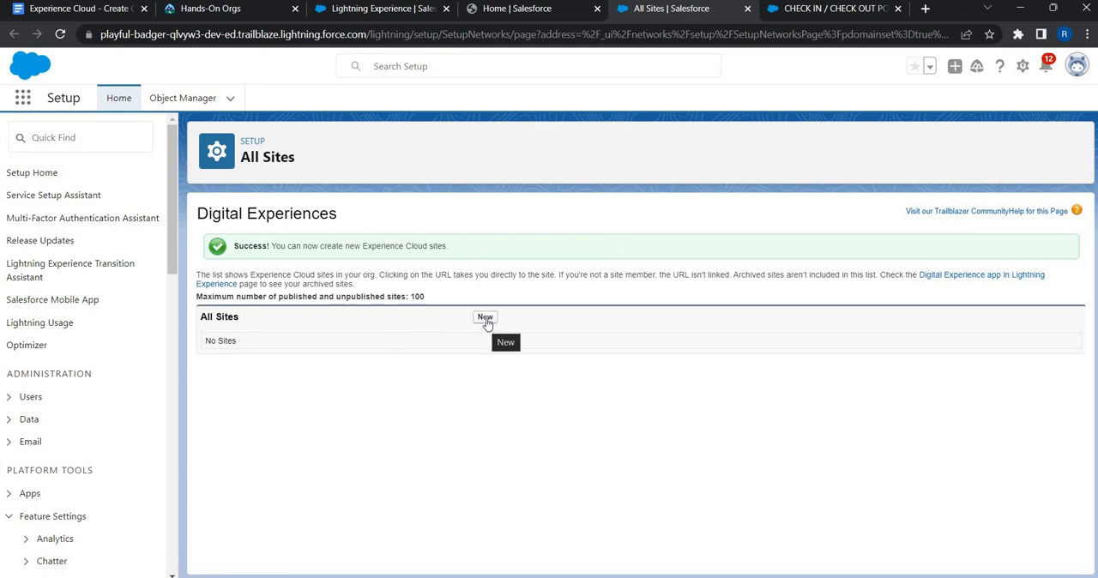
Step: Find the Digital Experiences All Sites page in Setup and start creating a new site
{"action": "left_click", "coordinate": [69, 148]}
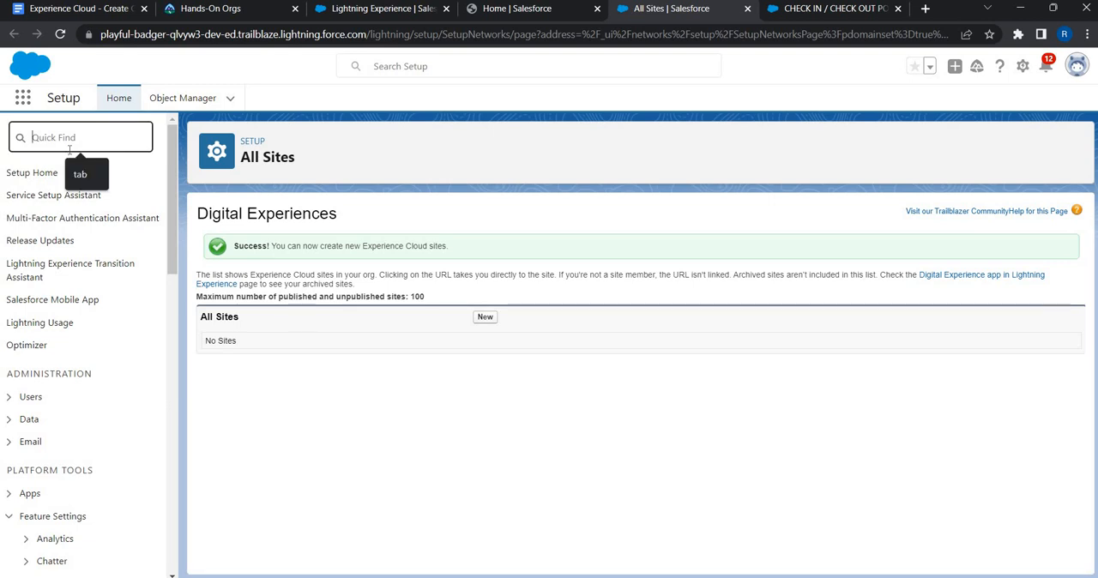
{"action": "type", "text": "di"}
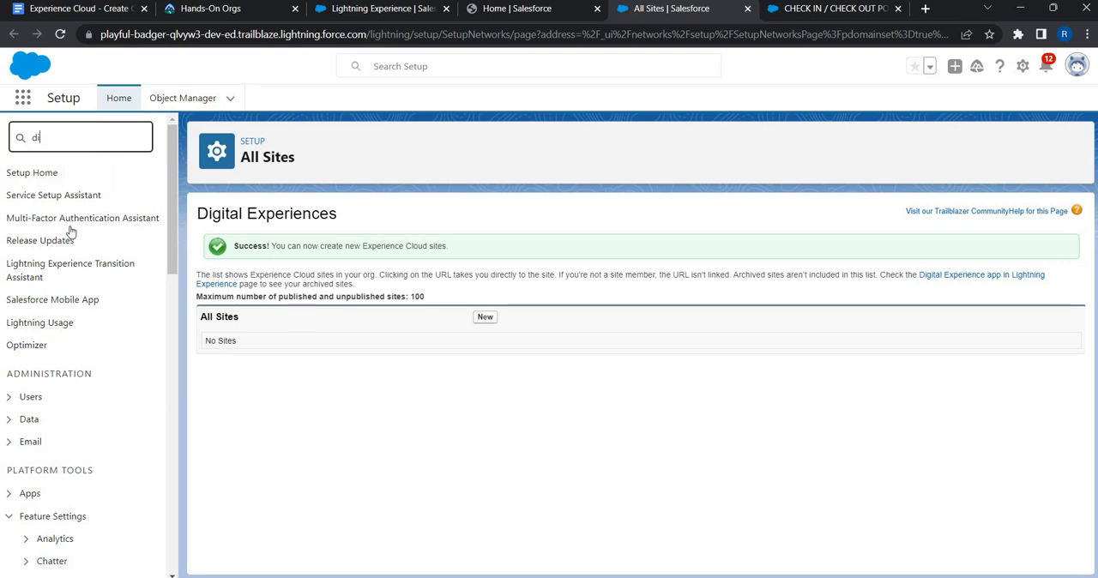
{"action": "type", "text": "git"}
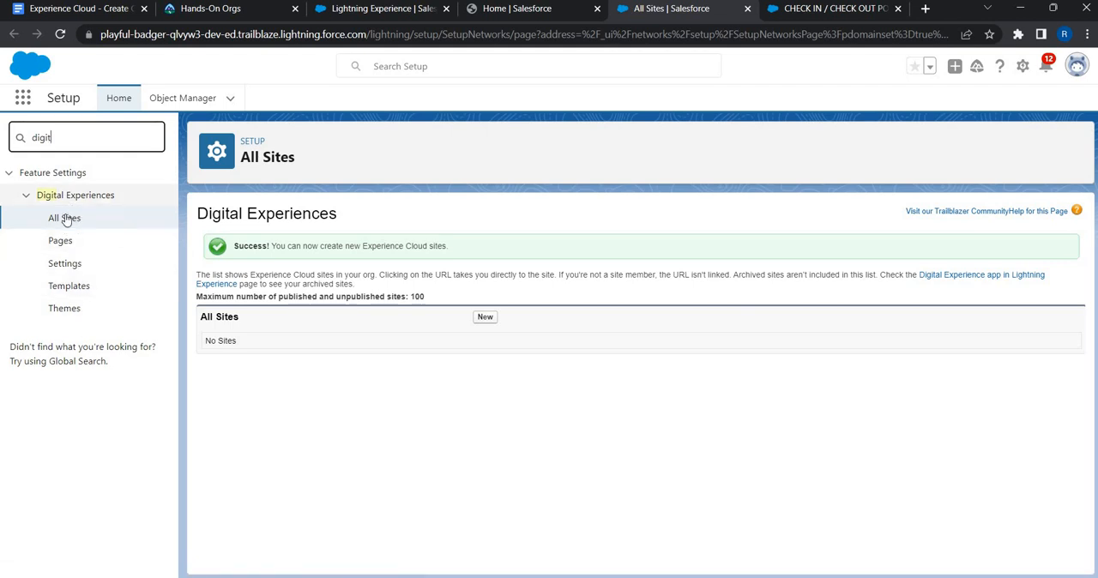
{"action": "left_click", "coordinate": [66, 219]}
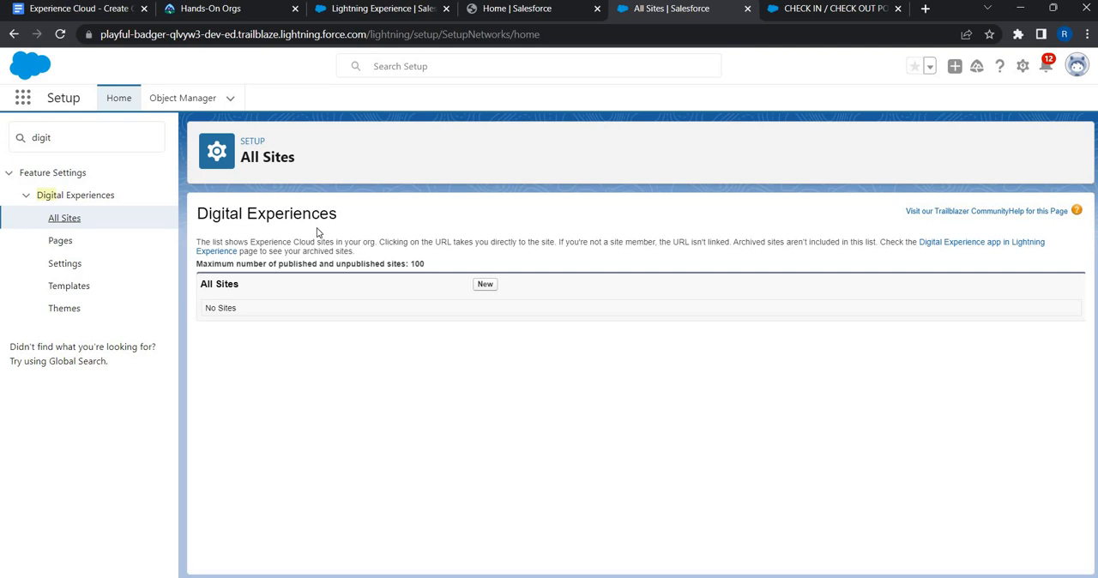
{"action": "left_click", "coordinate": [489, 289]}
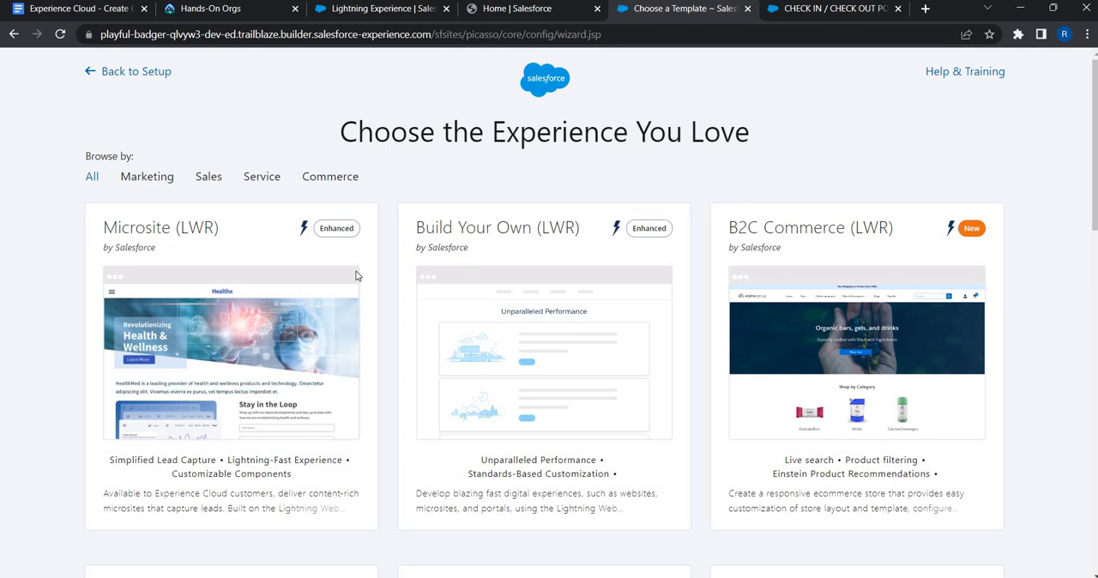
Step: Browse the available site templates and open the Customer Service template
{"action": "scroll", "coordinate": [615, 375], "scroll_direction": "down", "scroll_amount": 5}
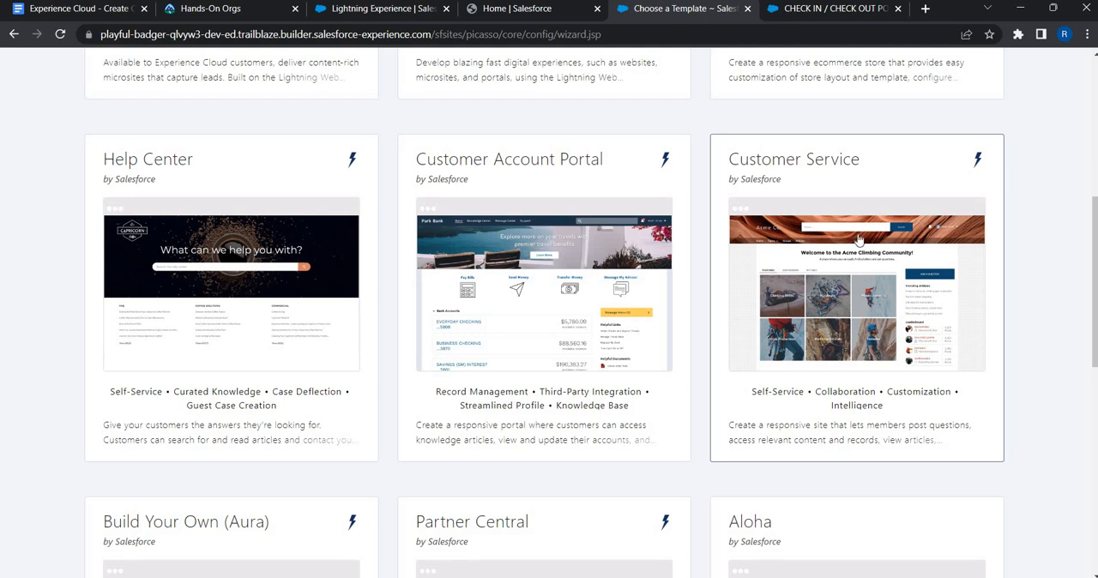
{"action": "scroll", "coordinate": [533, 382], "scroll_direction": "down", "scroll_amount": 3}
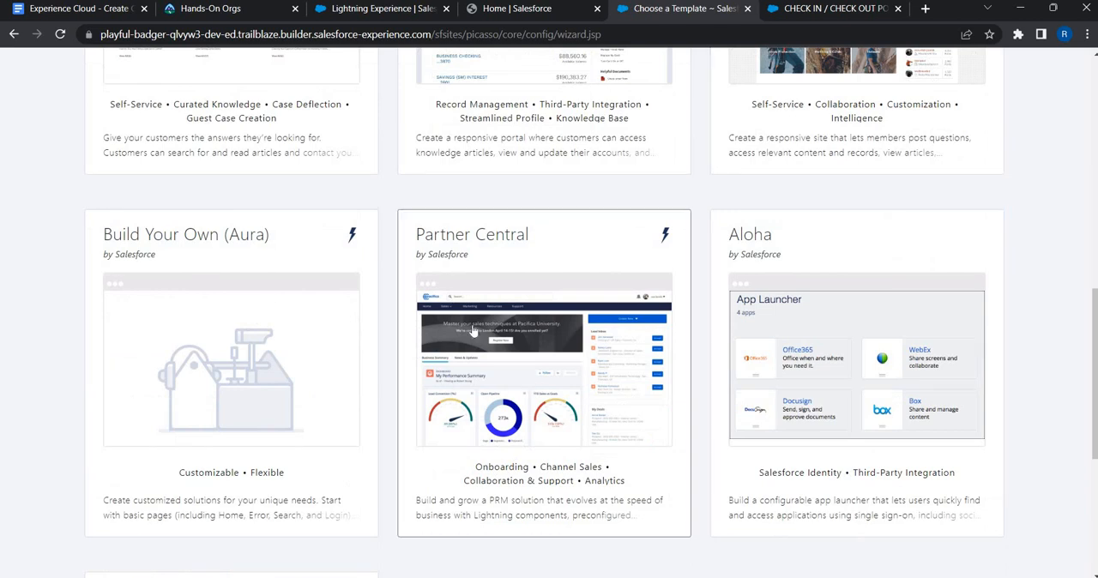
{"action": "scroll", "coordinate": [910, 232], "scroll_direction": "up", "scroll_amount": 2}
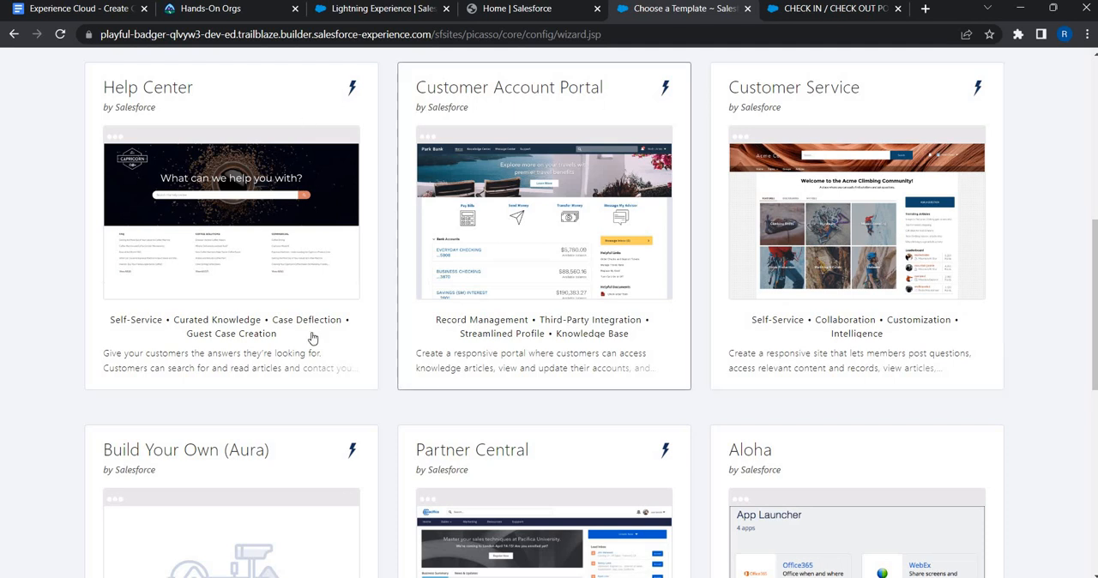
{"action": "scroll", "coordinate": [314, 338], "scroll_direction": "up", "scroll_amount": 5}
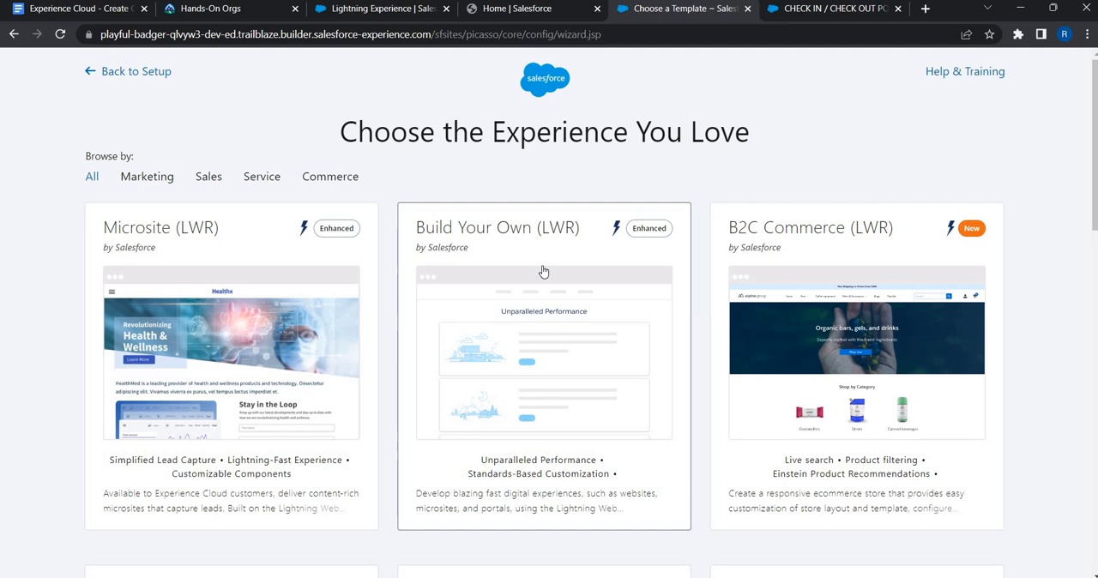
{"action": "scroll", "coordinate": [544, 272], "scroll_direction": "down", "scroll_amount": 3}
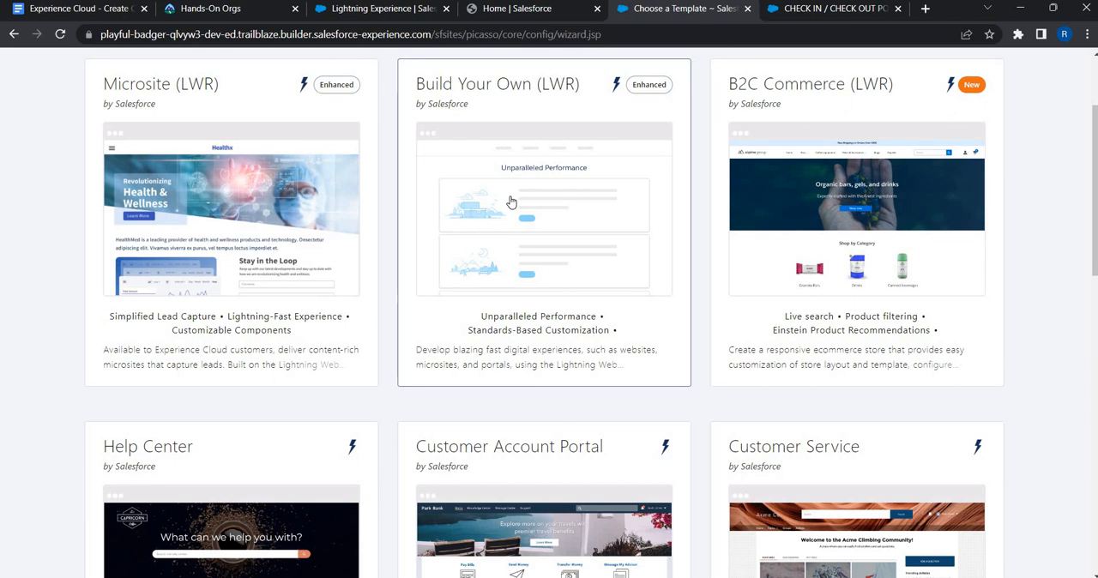
{"action": "scroll", "coordinate": [423, 341], "scroll_direction": "down", "scroll_amount": 10}
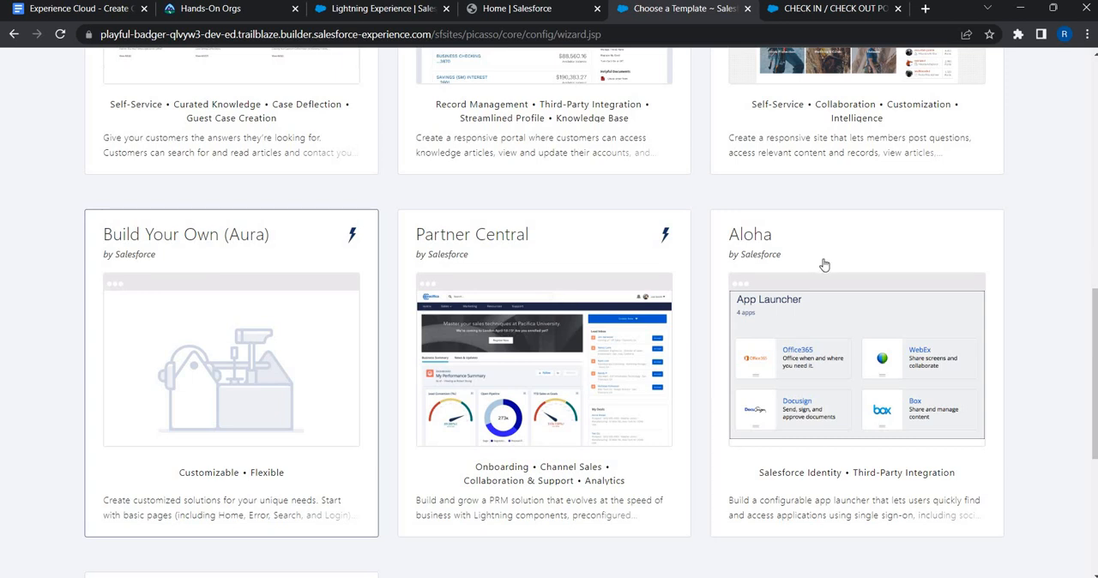
{"action": "scroll", "coordinate": [880, 266], "scroll_direction": "up", "scroll_amount": 1}
{"action": "scroll", "coordinate": [879, 266], "scroll_direction": "up", "scroll_amount": 3}
{"action": "left_click", "coordinate": [879, 266]}
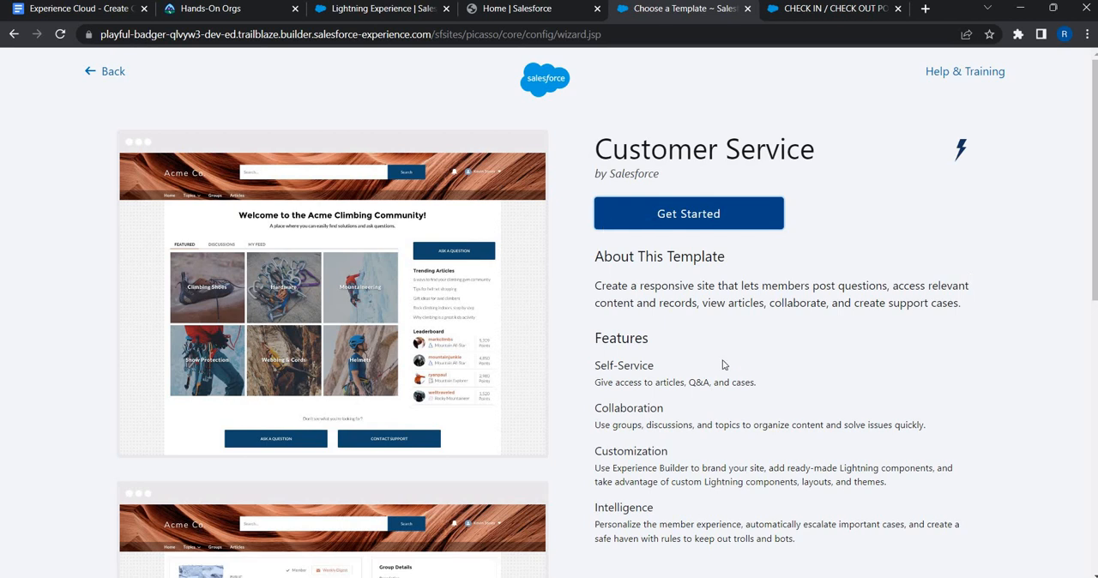
Step: Review the Customer Service template's details and get started with it
{"action": "scroll", "coordinate": [747, 363], "scroll_direction": "down", "scroll_amount": 2}
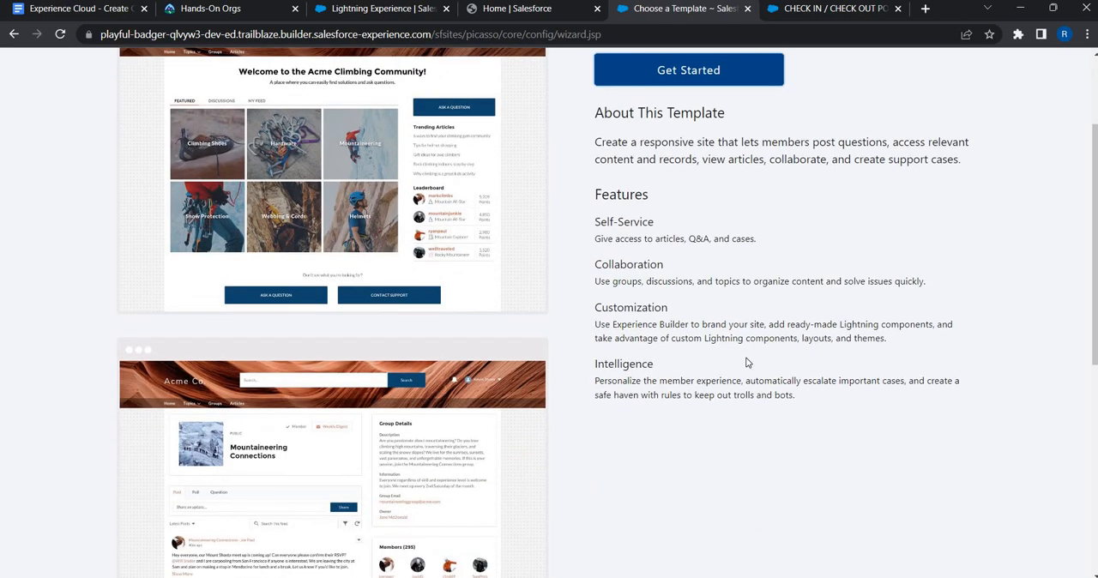
{"action": "scroll", "coordinate": [748, 363], "scroll_direction": "up", "scroll_amount": 2}
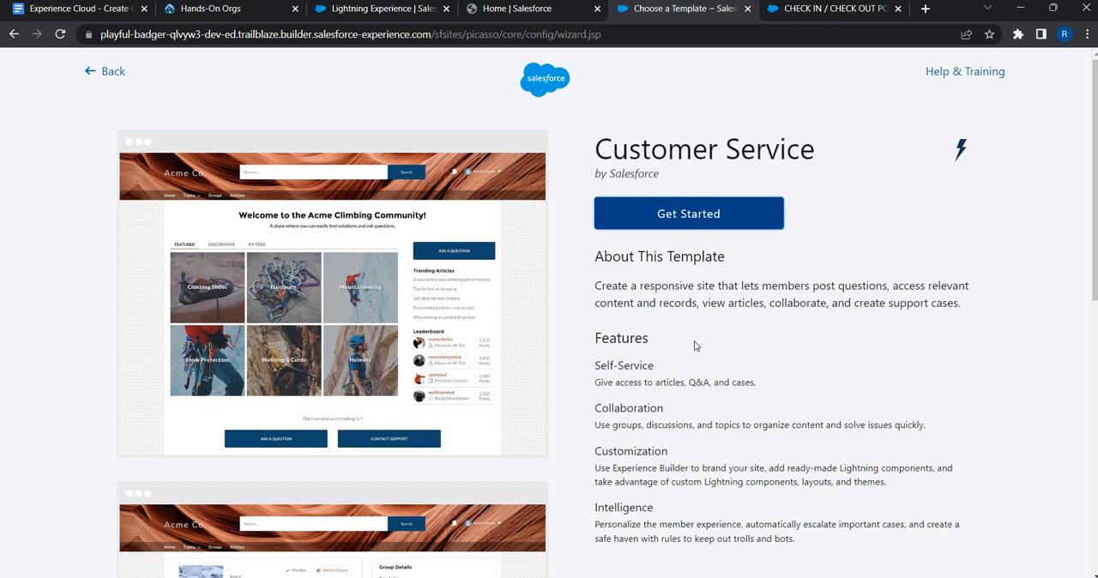
{"action": "scroll", "coordinate": [695, 345], "scroll_direction": "down", "scroll_amount": 3}
{"action": "scroll", "coordinate": [686, 147], "scroll_direction": "up", "scroll_amount": 2}
{"action": "left_click", "coordinate": [684, 142]}
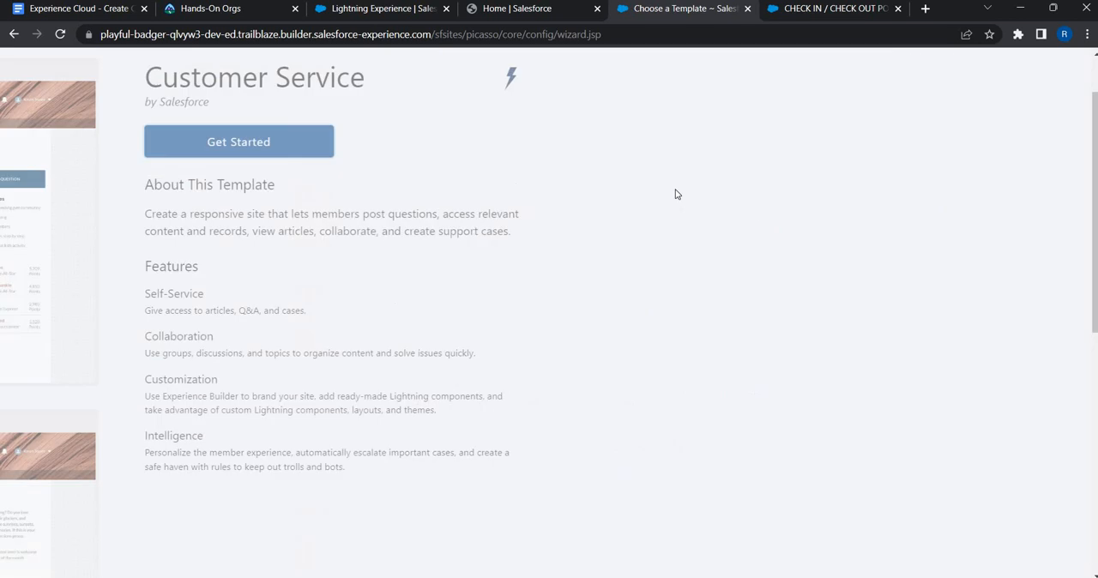
Step: Enter TravelHut as the site name and as the URL suffix
{"action": "left_click", "coordinate": [645, 235]}
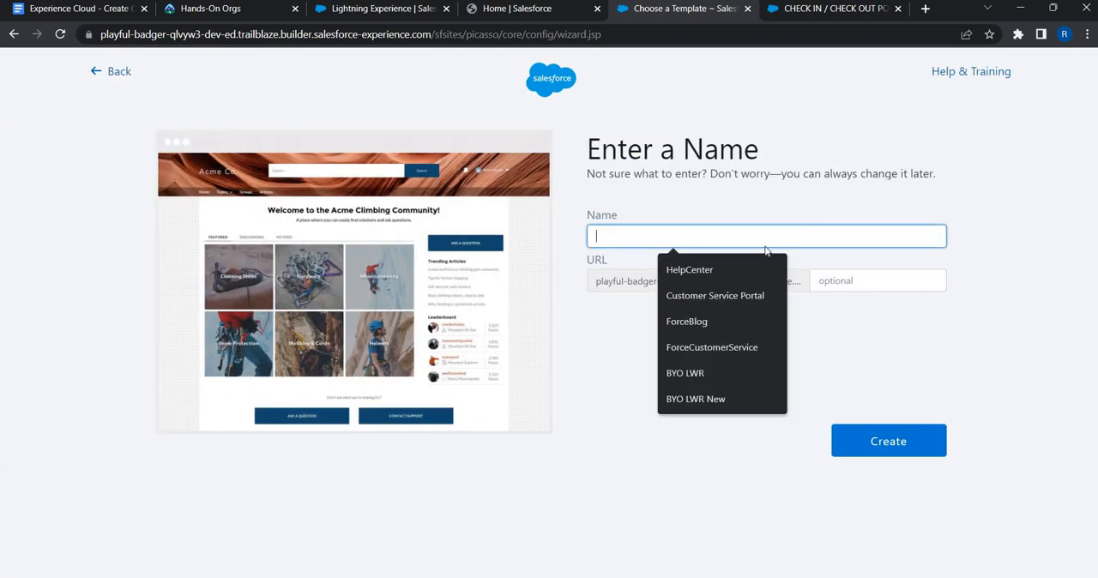
{"action": "left_click", "coordinate": [711, 235]}
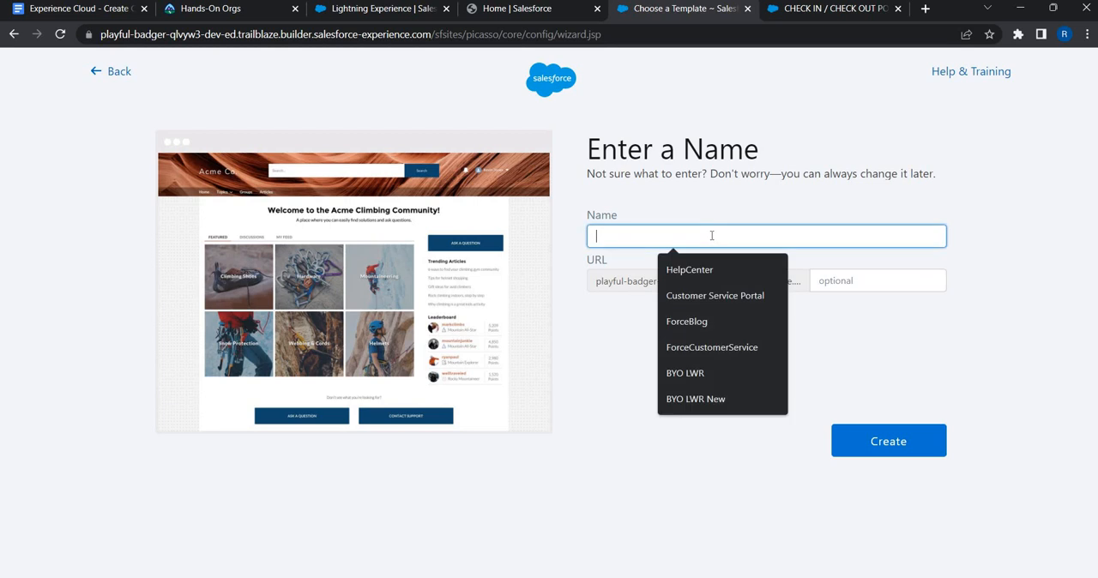
{"action": "type", "text": "t"}
{"action": "key", "text": "BackSpace"}
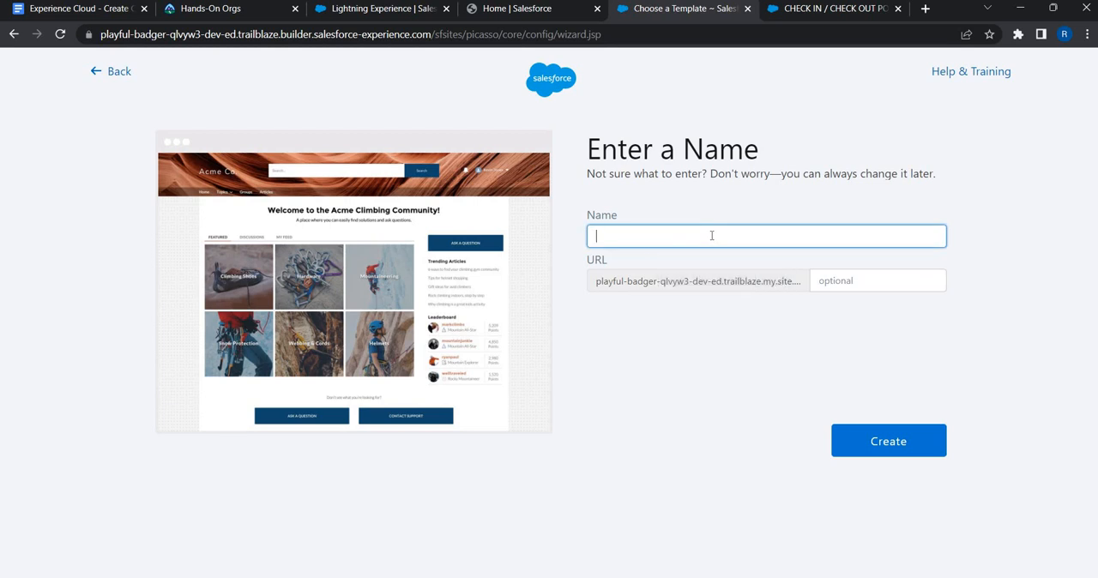
{"action": "type", "text": "TravelHut."}
{"action": "key", "text": "Tab"}
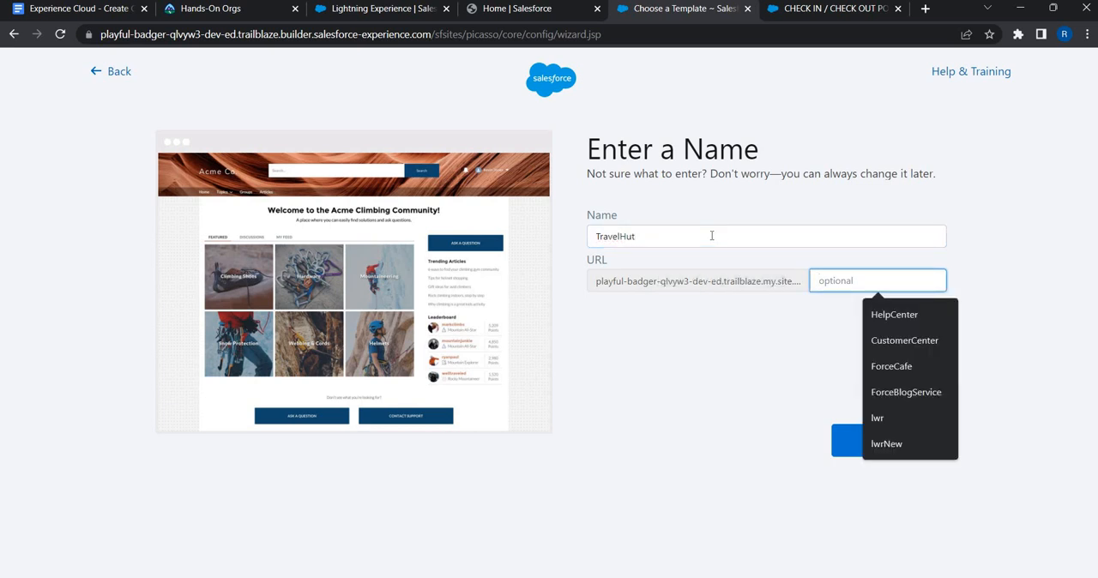
{"action": "type", "text": "Tr"}
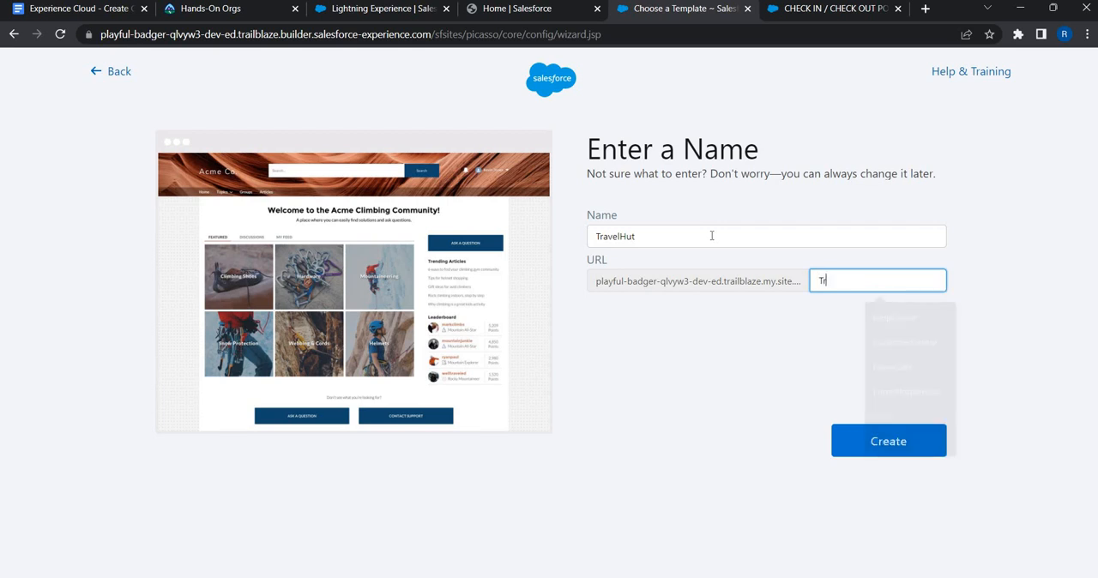
{"action": "type", "text": "avelHut"}
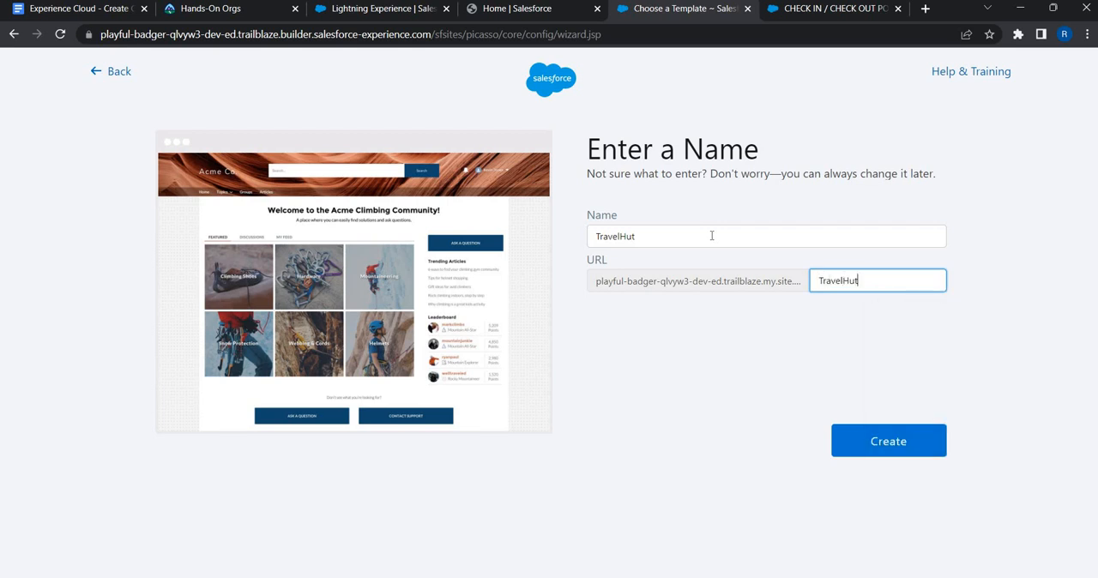
{"action": "left_click", "coordinate": [780, 348]}
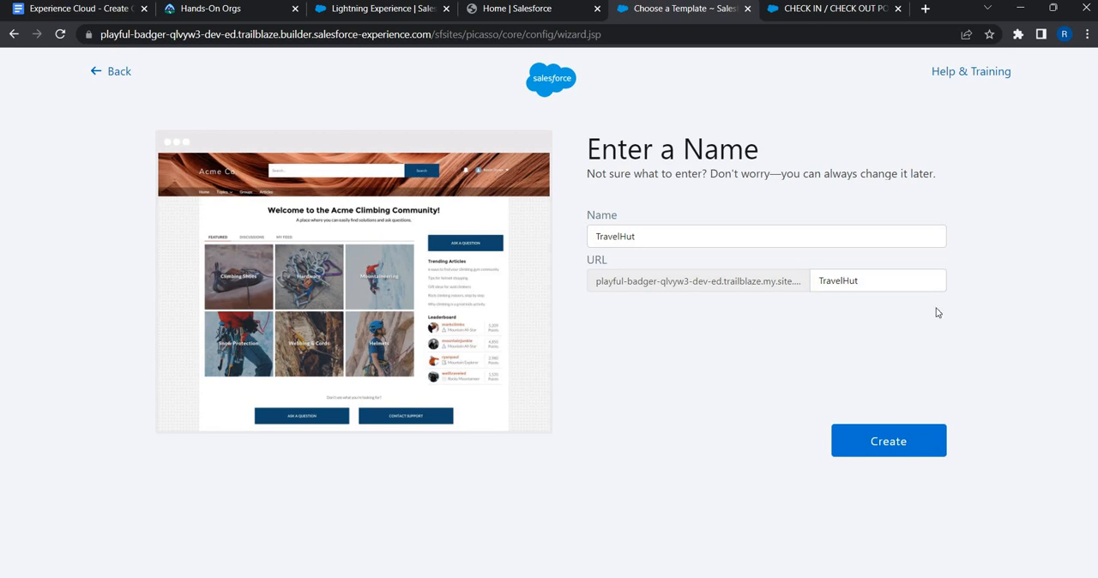
Step: Change the site name to TravelHut.live and create the site
{"action": "left_click", "coordinate": [674, 238]}
{"action": "type", "text": ".live"}
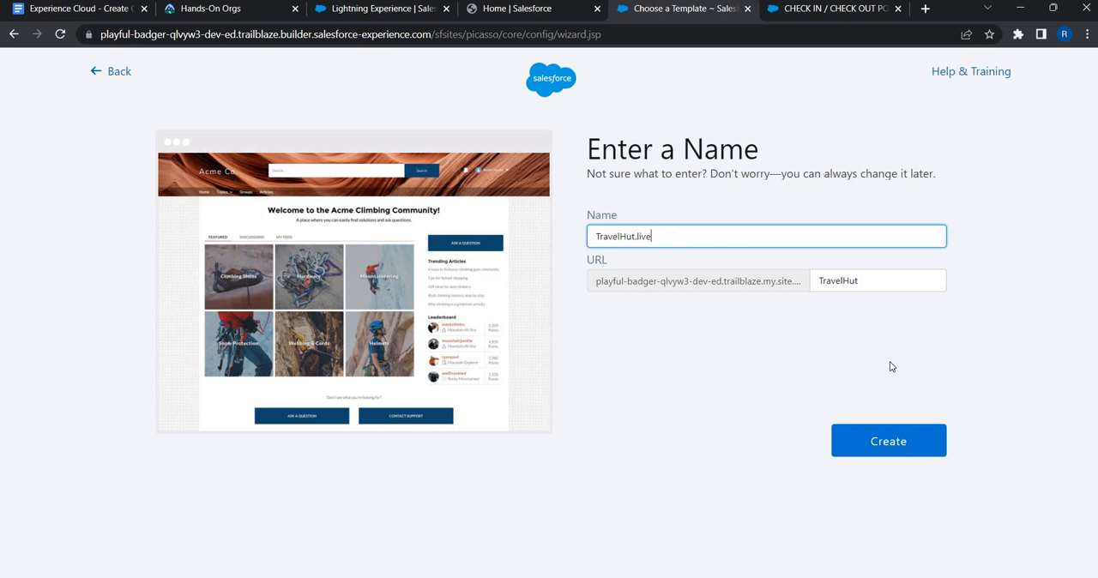
{"action": "left_click", "coordinate": [891, 443]}
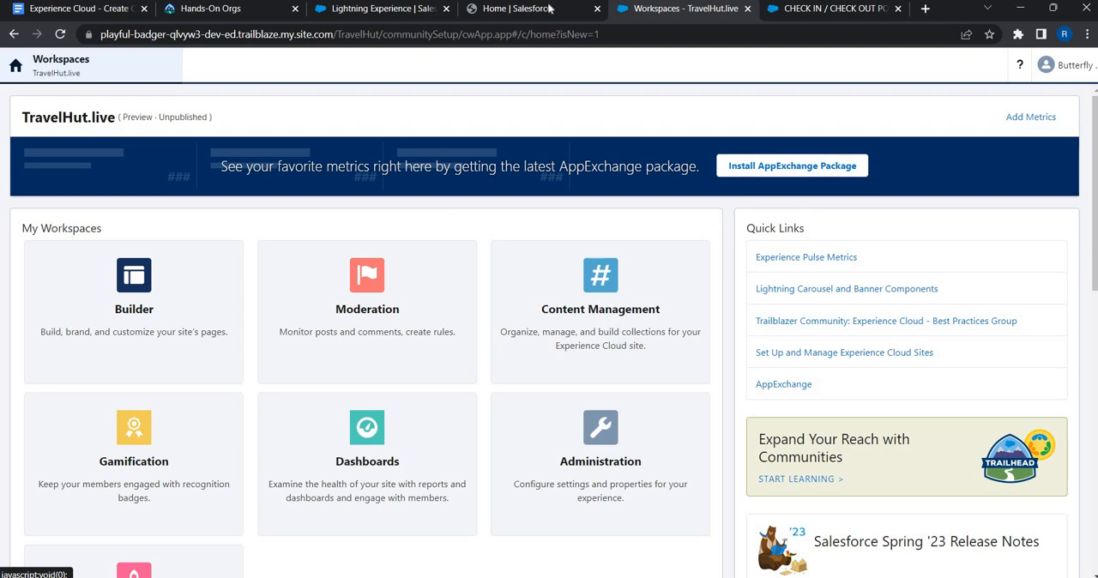
Step: Open the Builder workspace of the TravelHut.live site
{"action": "left_click", "coordinate": [506, 11]}
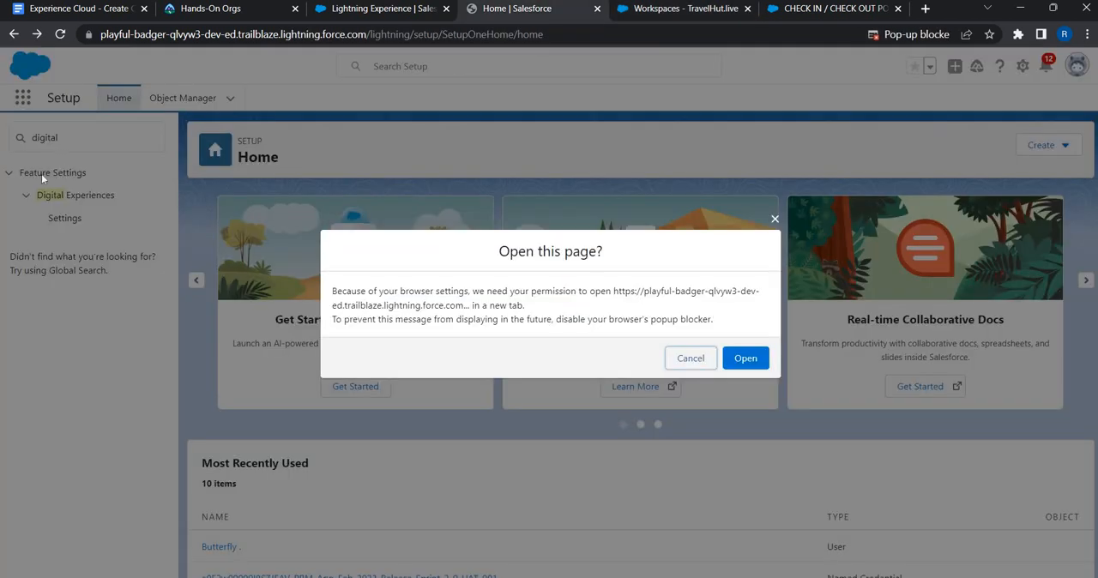
{"action": "left_click", "coordinate": [686, 11]}
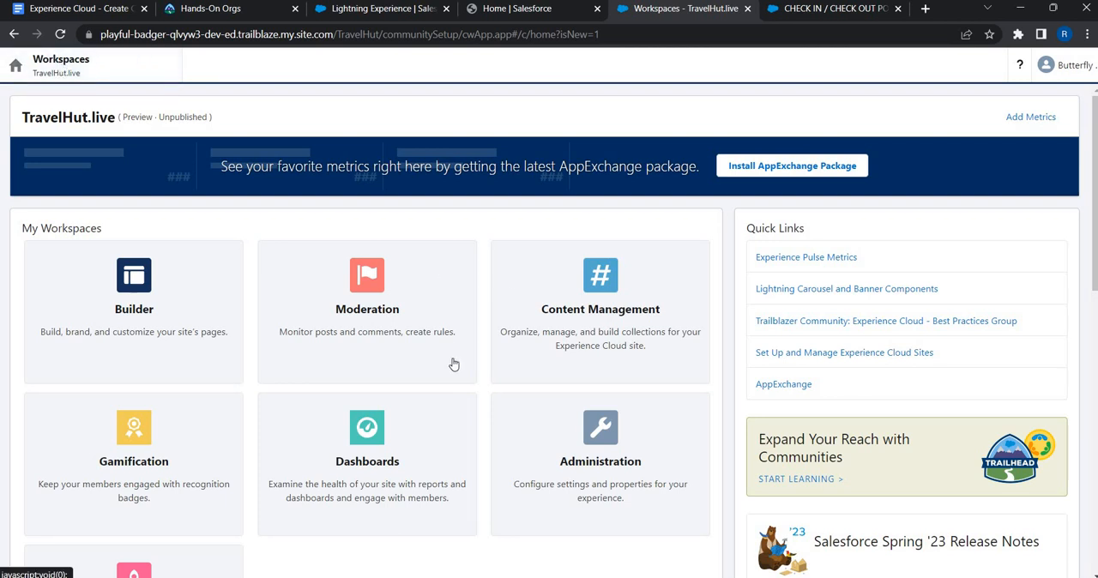
{"action": "scroll", "coordinate": [152, 214], "scroll_direction": "down", "scroll_amount": 1}
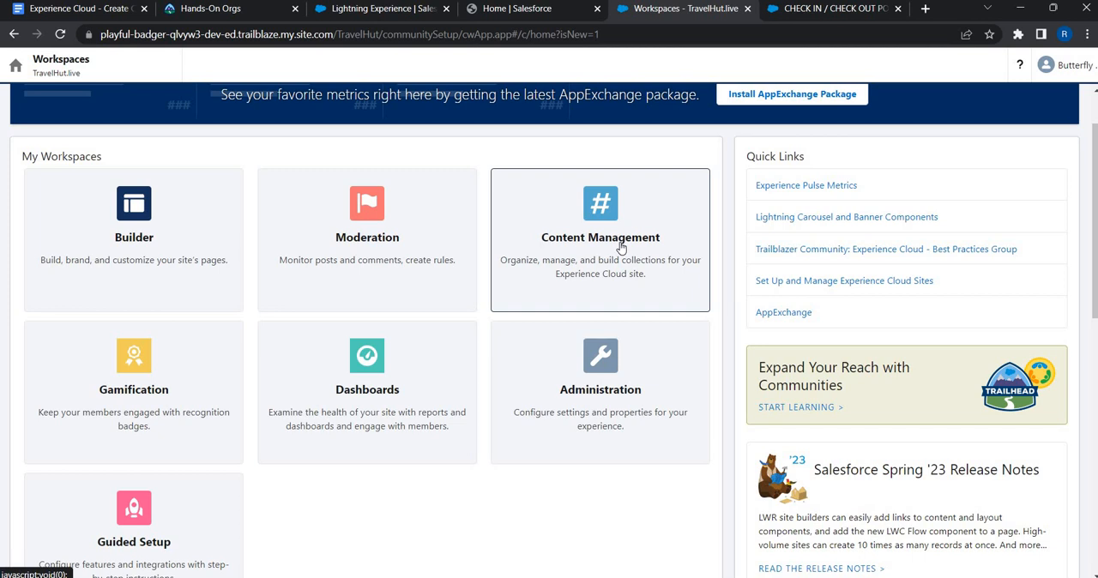
{"action": "left_click", "coordinate": [142, 233]}
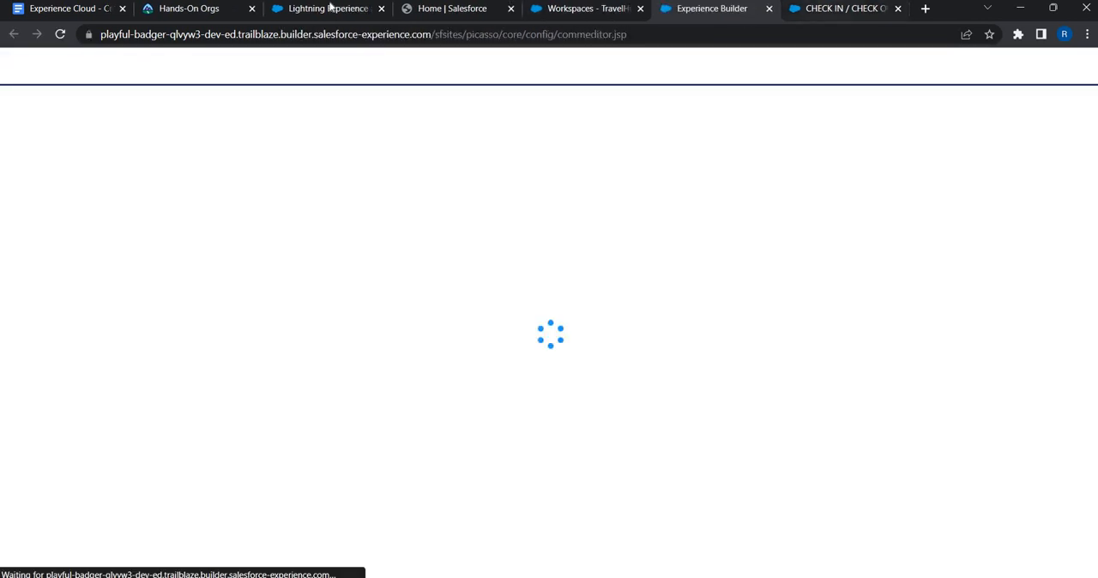
Step: Reorder the reference site's browser tab and close the Experience Builder welcome tour
{"action": "left_click_drag", "start_coordinate": [837, 11], "coordinate": [328, 11]}
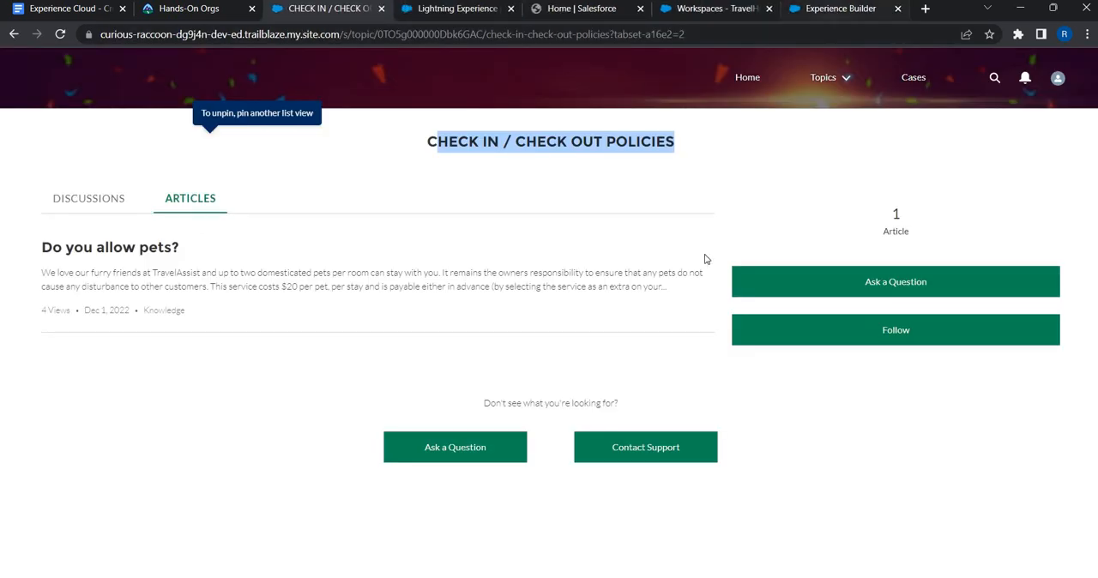
{"action": "key", "text": "ctrl+9"}
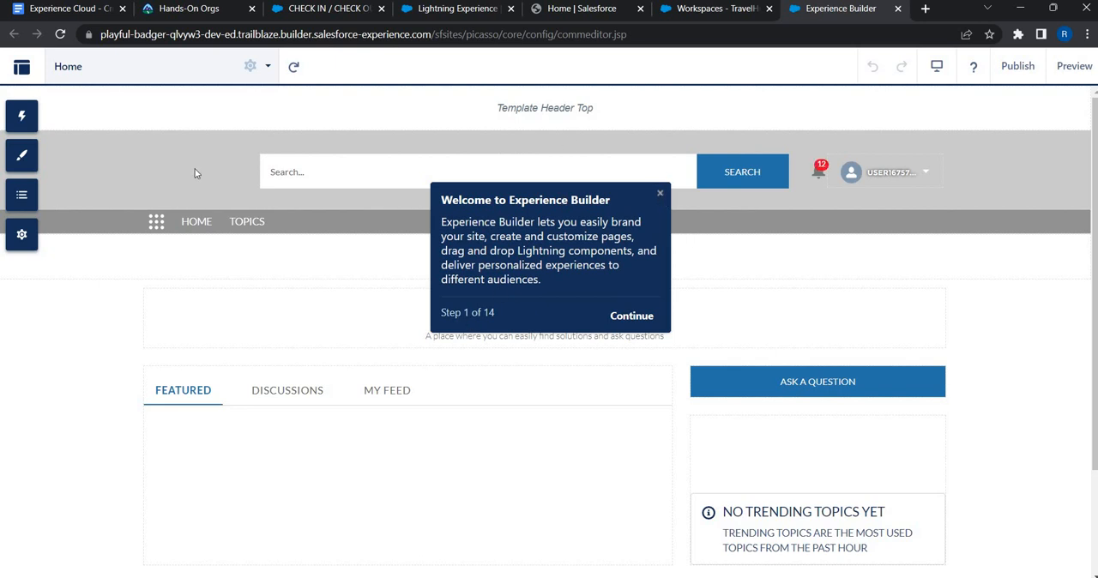
{"action": "left_click", "coordinate": [661, 198]}
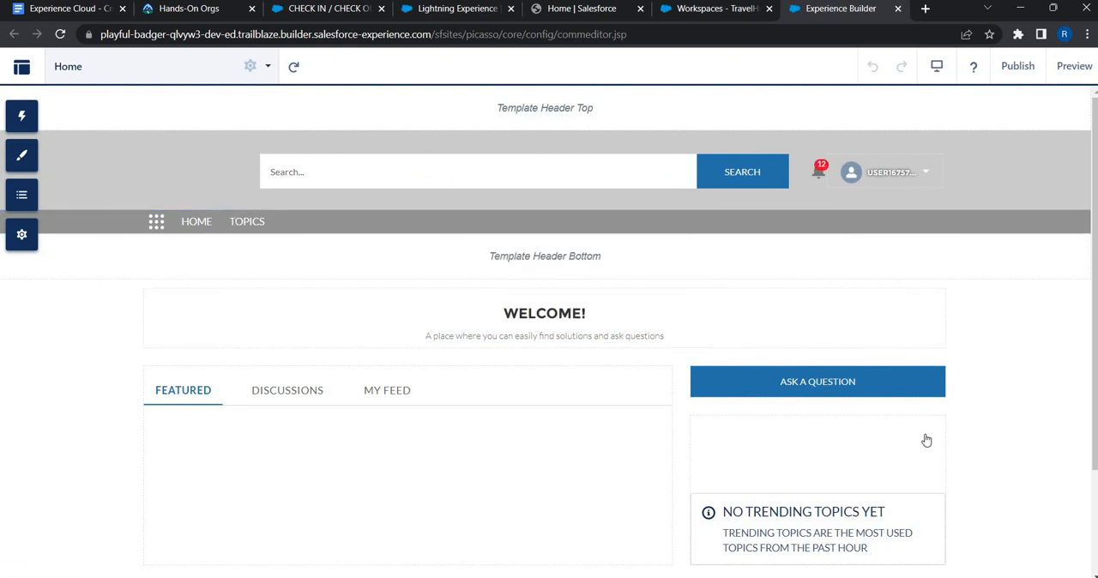
Step: Preview the site and try the Ask a Question and Contact Support buttons, then return to the Builder
{"action": "scroll", "coordinate": [358, 352], "scroll_direction": "down", "scroll_amount": 2}
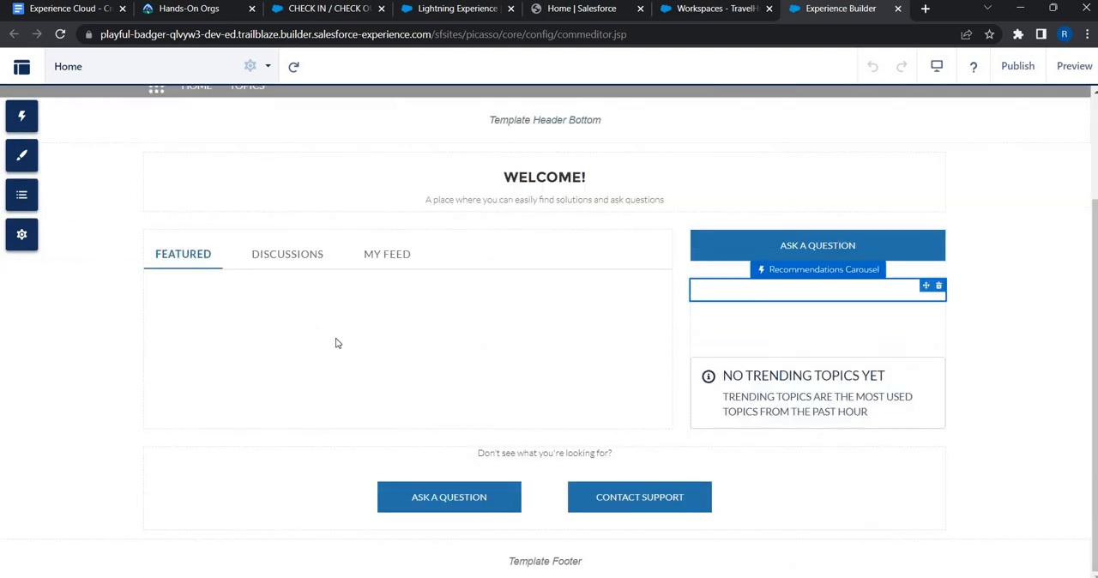
{"action": "scroll", "coordinate": [388, 180], "scroll_direction": "up", "scroll_amount": 1}
{"action": "scroll", "coordinate": [388, 180], "scroll_direction": "up", "scroll_amount": 2}
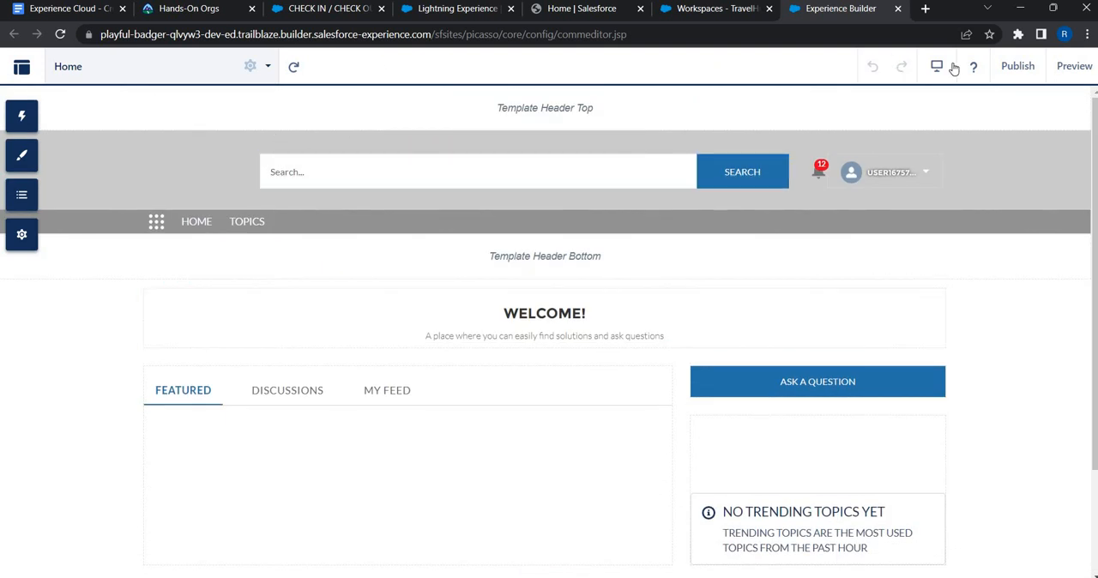
{"action": "left_click", "coordinate": [1078, 69]}
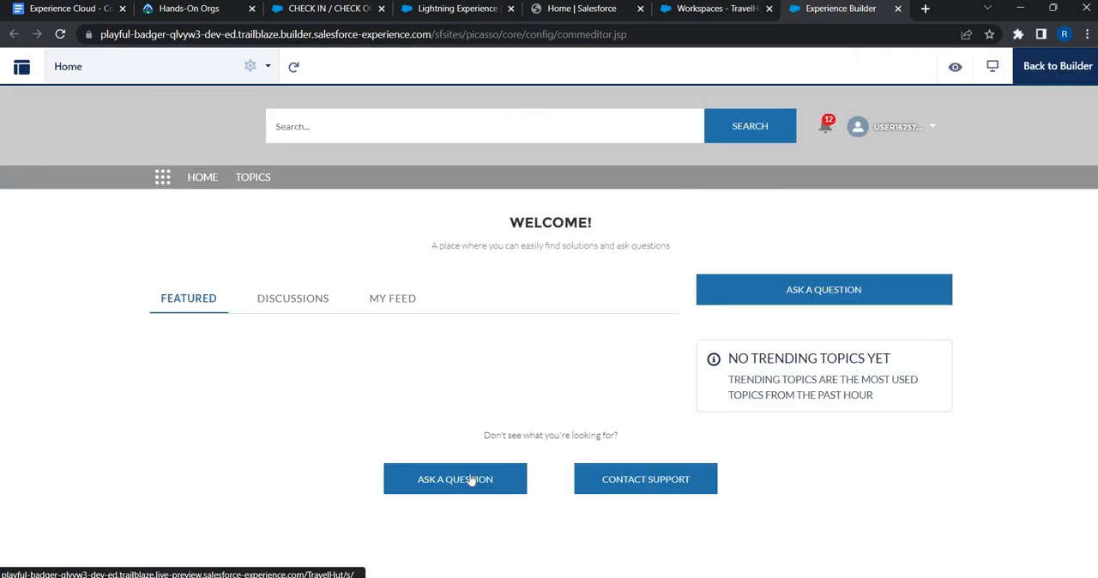
{"action": "left_click", "coordinate": [469, 482]}
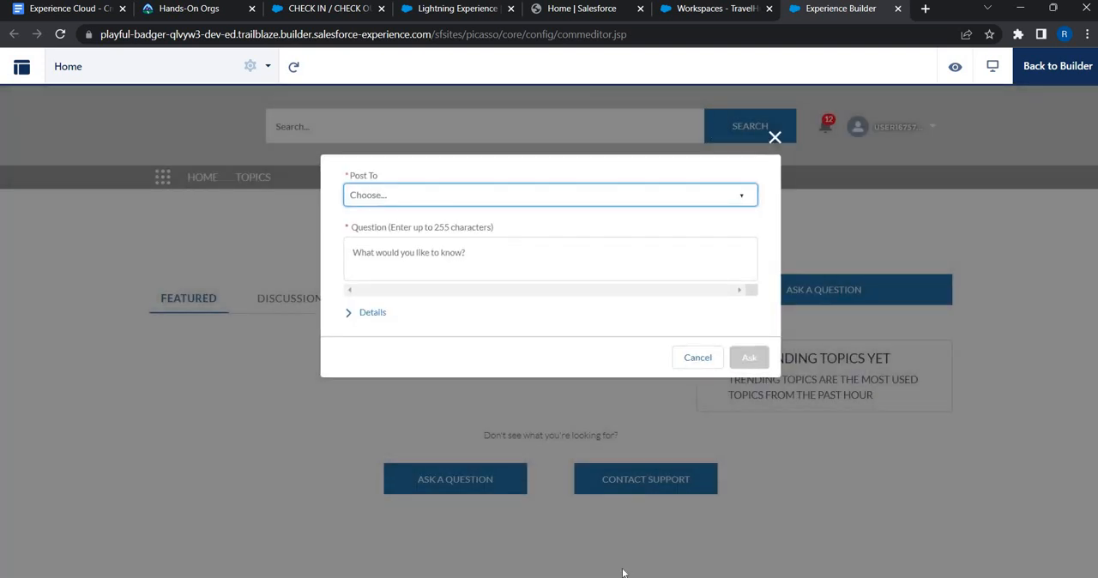
{"action": "left_click", "coordinate": [626, 487]}
{"action": "left_click", "coordinate": [625, 487]}
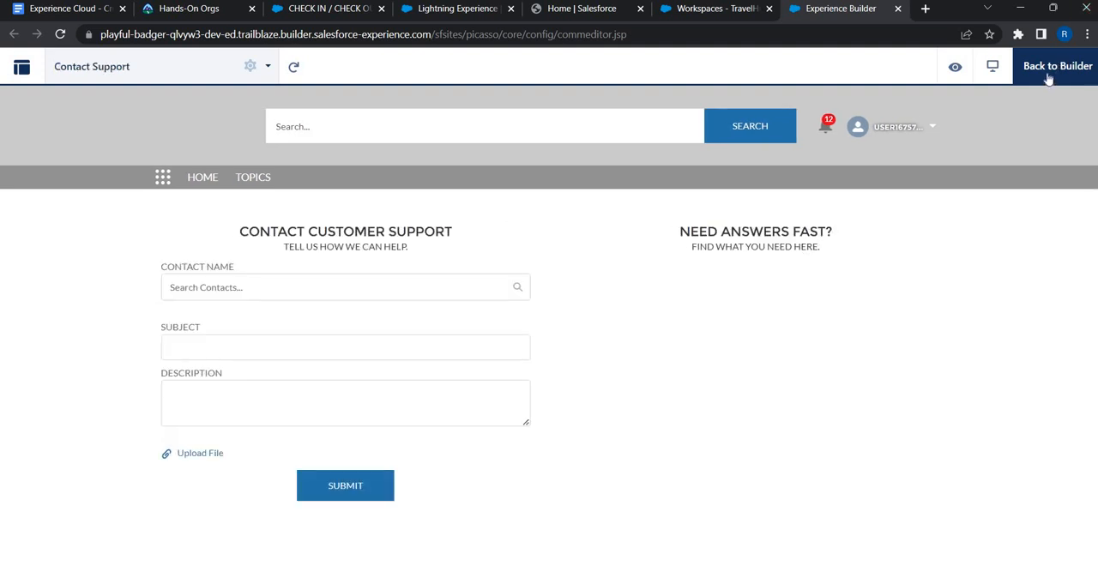
{"action": "left_click", "coordinate": [1047, 78]}
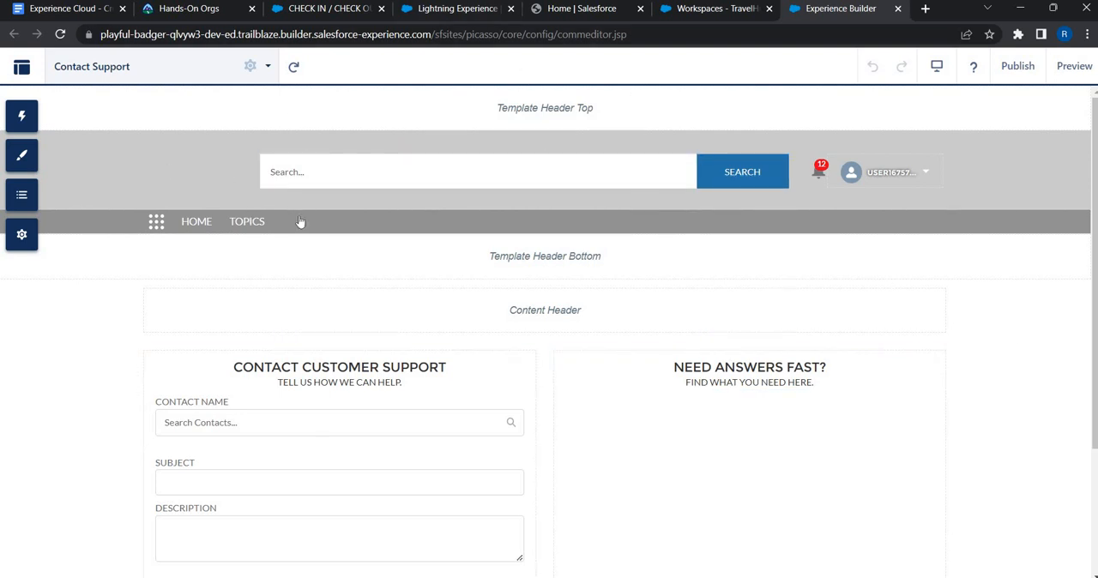
Step: Inspect the navigation menu's properties, preview the site's Home link, and return to the Builder
{"action": "left_click", "coordinate": [207, 222]}
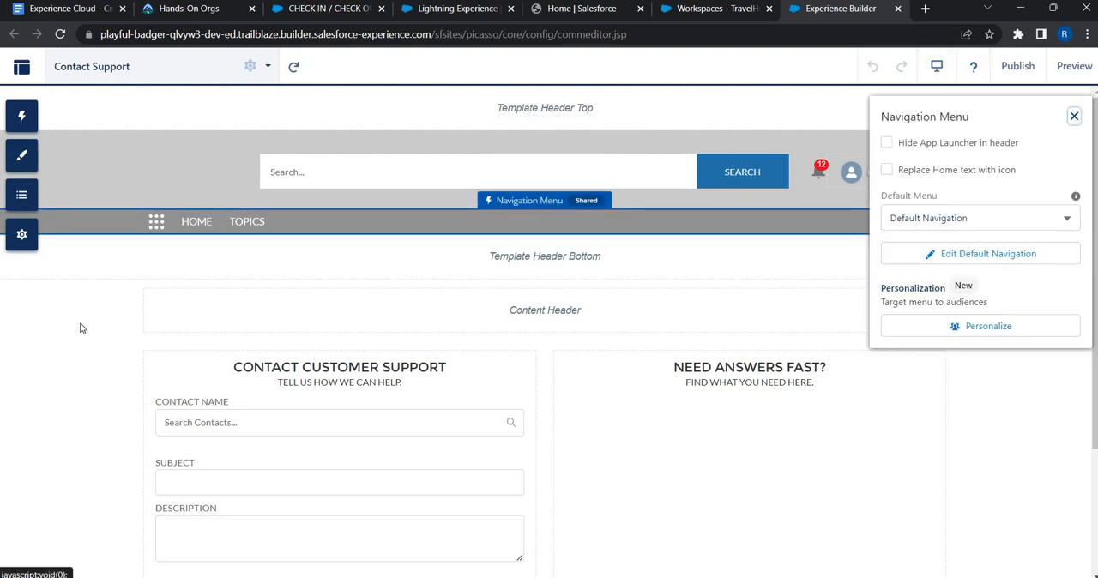
{"action": "left_click", "coordinate": [1073, 116]}
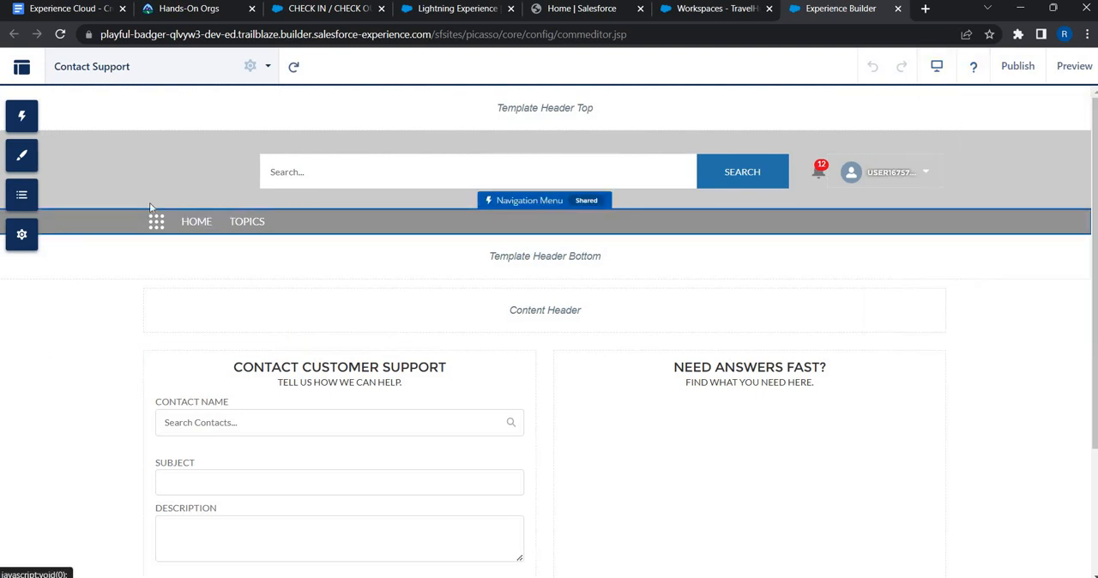
{"action": "left_click", "coordinate": [1073, 69]}
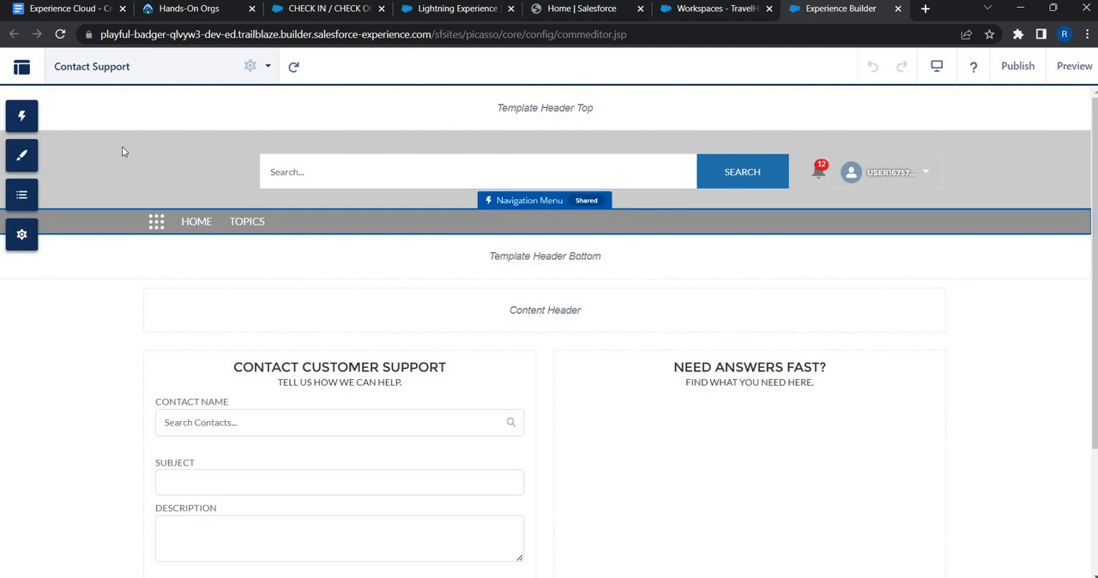
{"action": "left_click", "coordinate": [216, 183]}
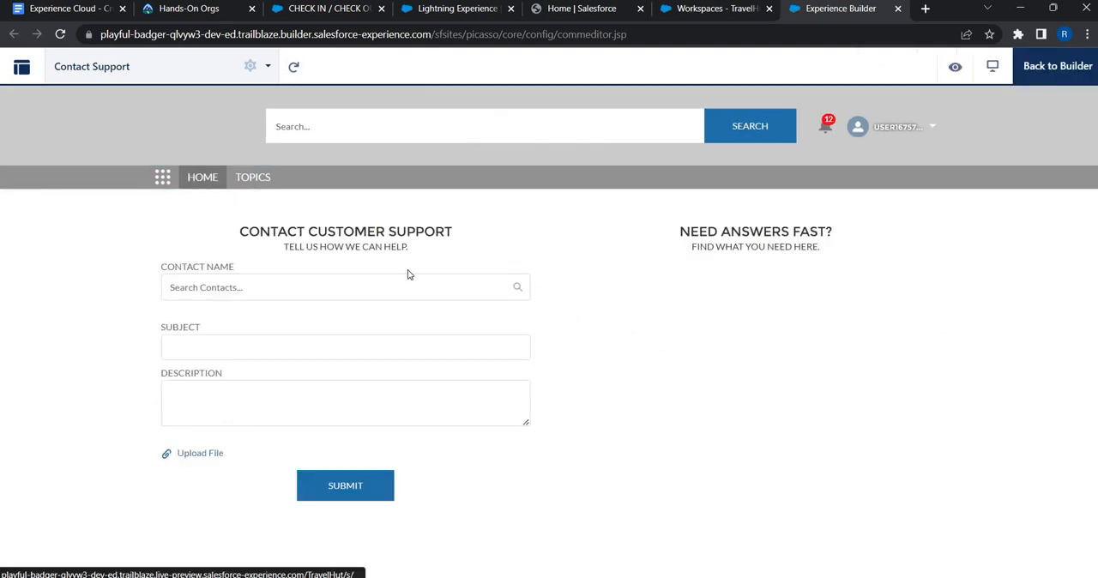
{"action": "left_click", "coordinate": [1046, 77]}
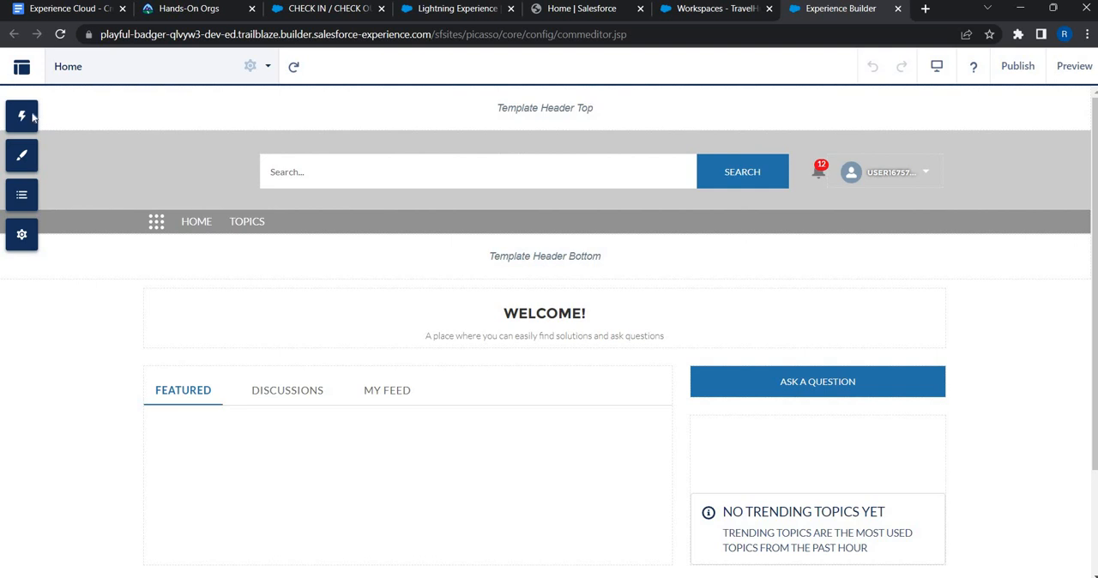
{"action": "left_click", "coordinate": [75, 128]}
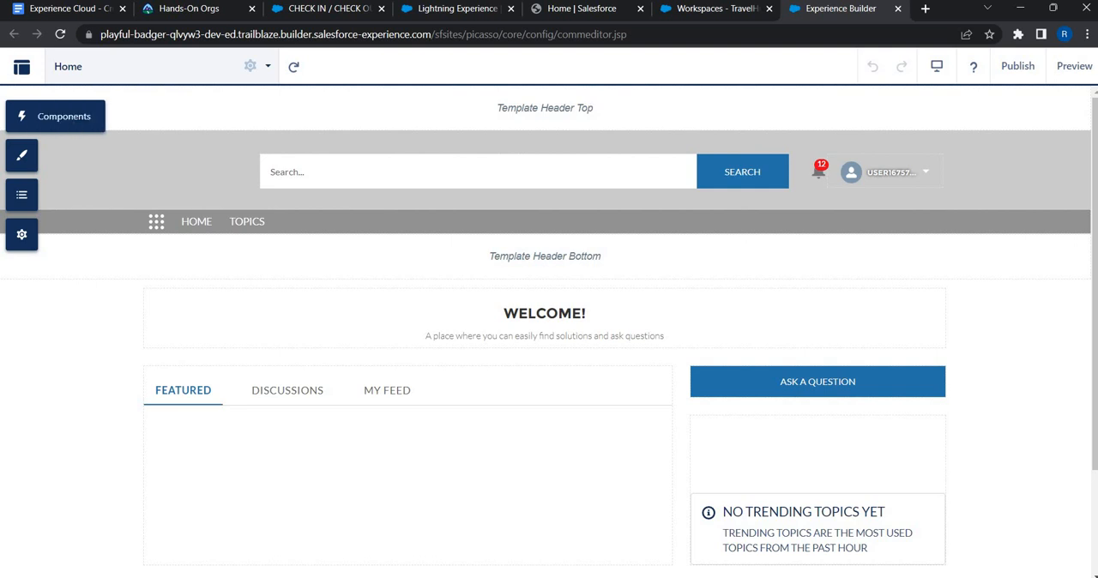
{"action": "left_click", "coordinate": [19, 69]}
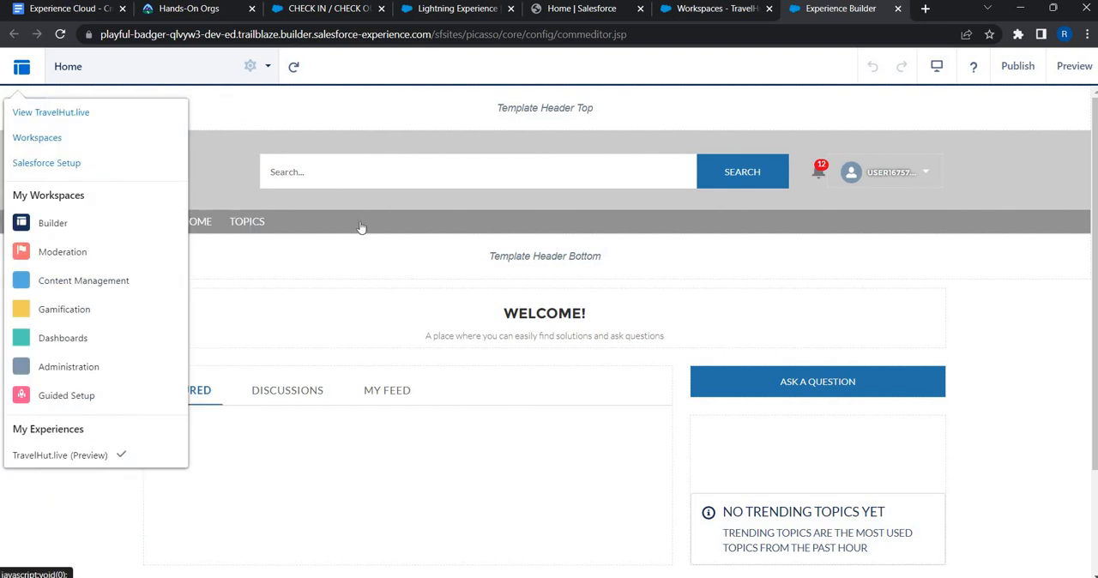
{"action": "left_click", "coordinate": [32, 162]}
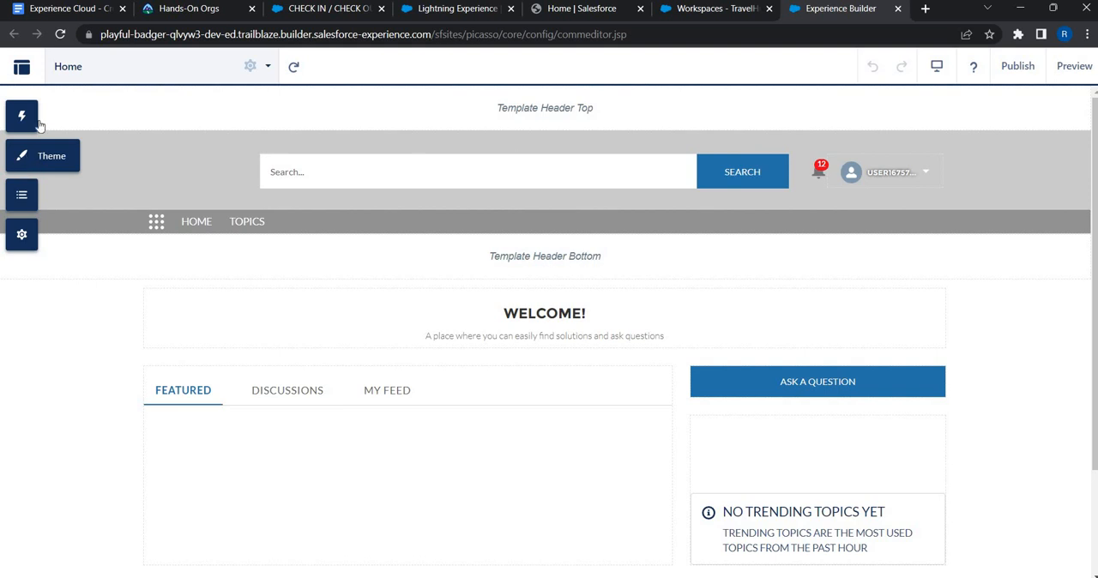
Step: Open the Theme panel and the custom CSS editor, then close the editor without changes
{"action": "left_click", "coordinate": [33, 162]}
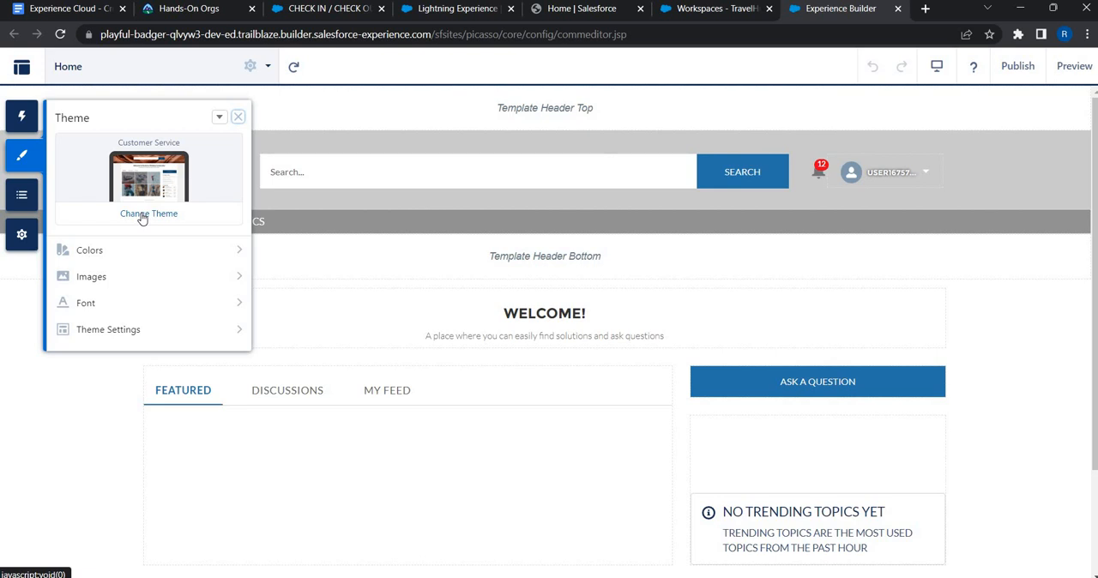
{"action": "left_click", "coordinate": [220, 117]}
{"action": "left_click", "coordinate": [235, 167]}
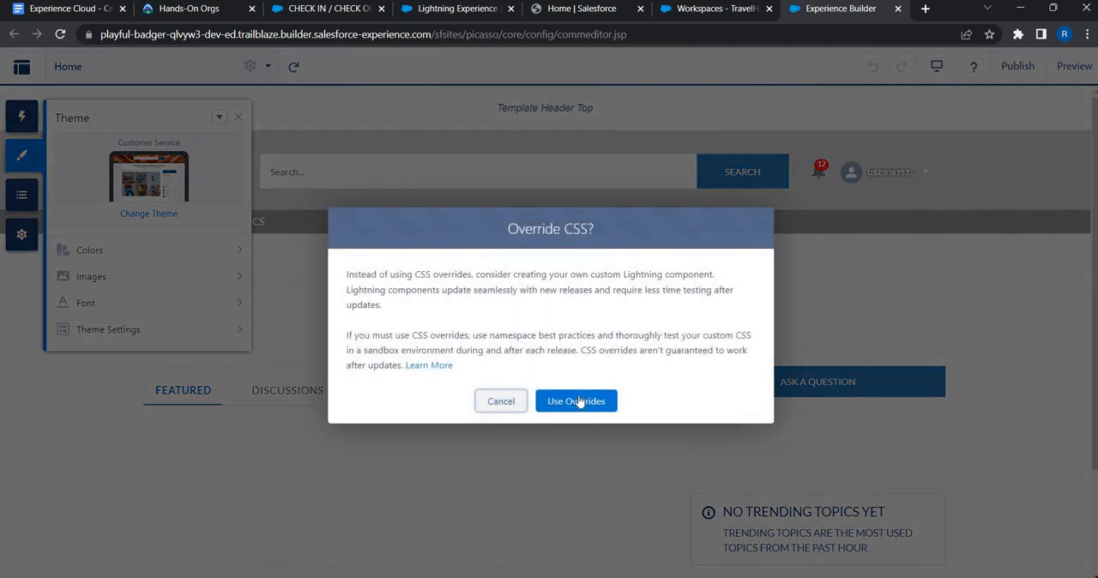
{"action": "left_click", "coordinate": [579, 401]}
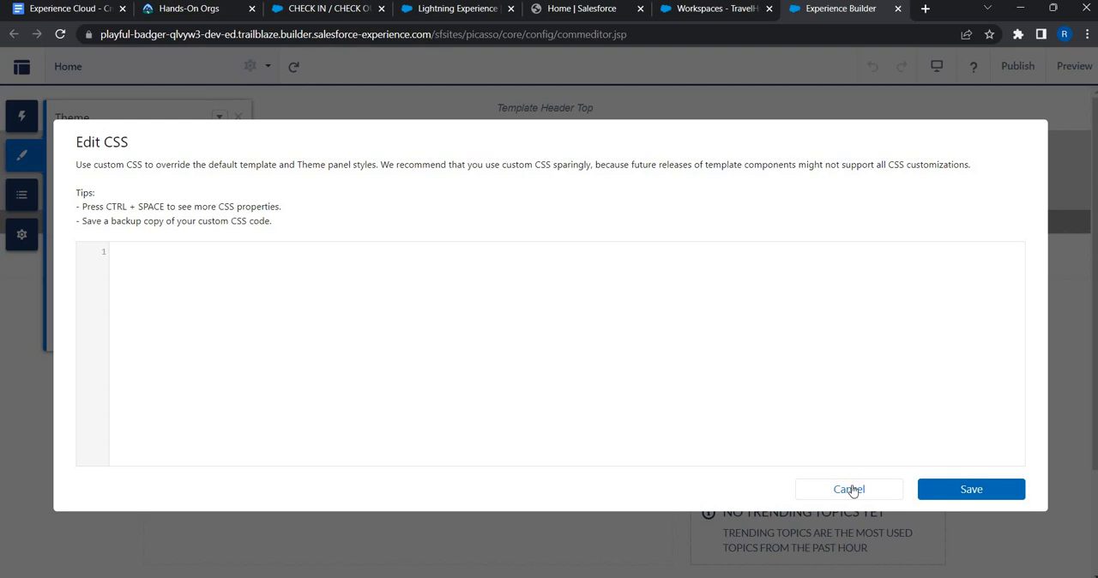
{"action": "key", "text": "Escape"}
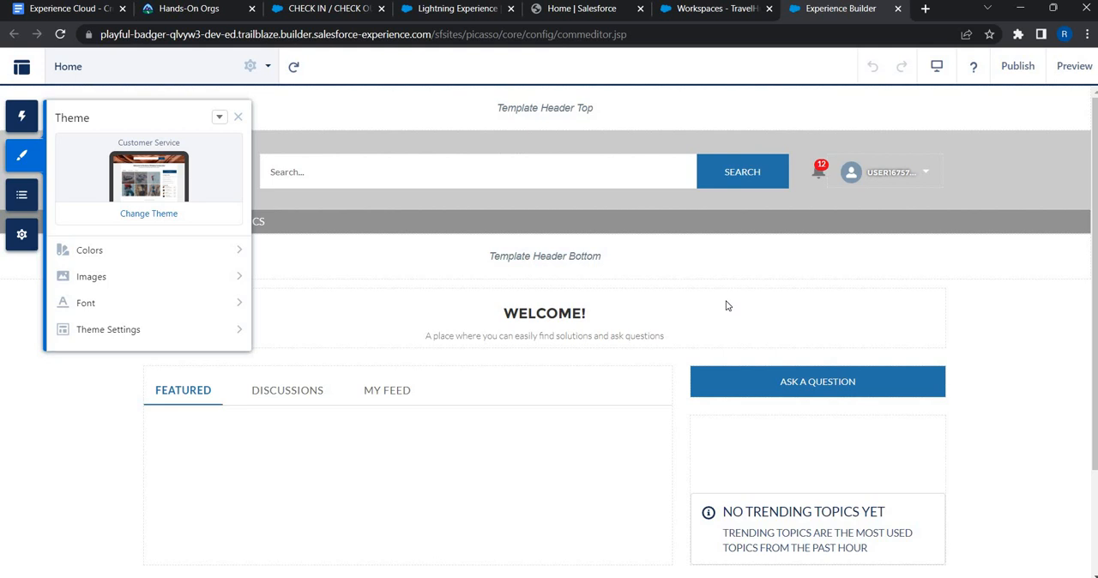
Step: Browse the available themes and activate the Webster theme for the site
{"action": "left_click", "coordinate": [148, 214]}
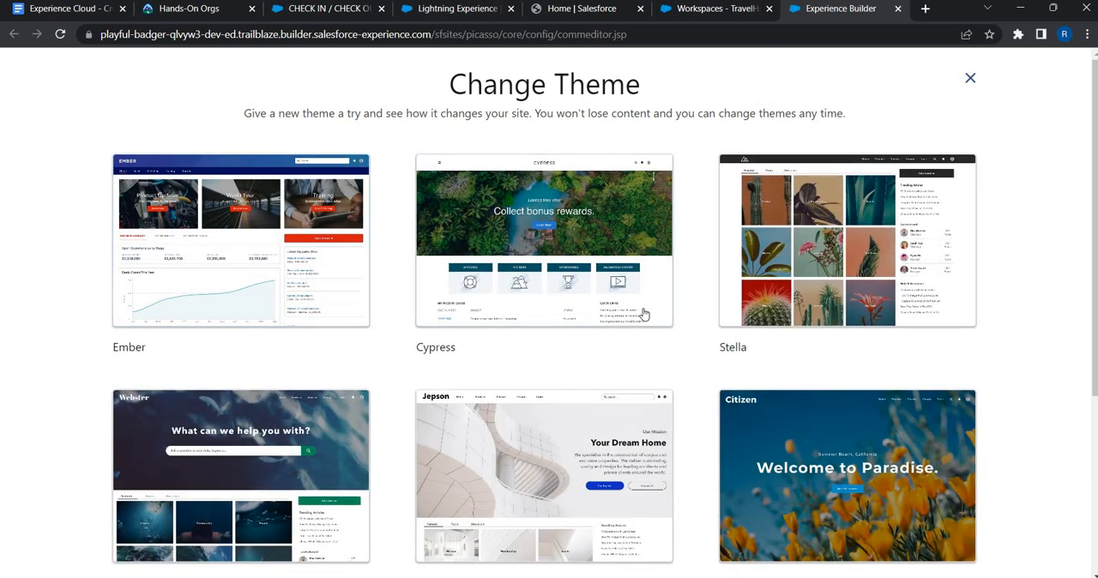
{"action": "scroll", "coordinate": [275, 460], "scroll_direction": "down", "scroll_amount": 2}
{"action": "scroll", "coordinate": [466, 372], "scroll_direction": "down", "scroll_amount": 2}
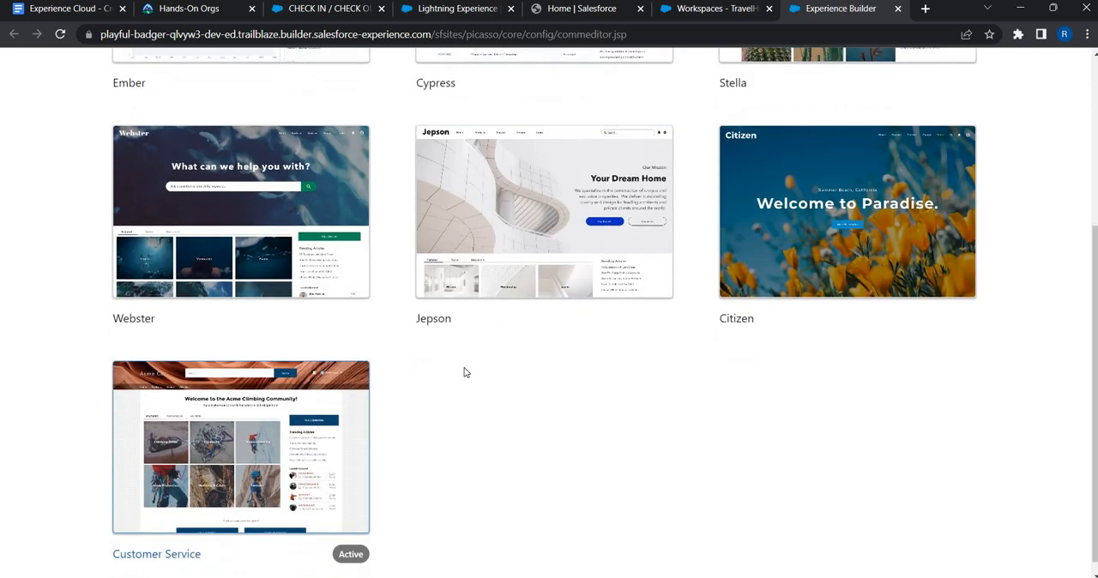
{"action": "scroll", "coordinate": [466, 373], "scroll_direction": "up", "scroll_amount": 4}
{"action": "scroll", "coordinate": [453, 372], "scroll_direction": "down", "scroll_amount": 3}
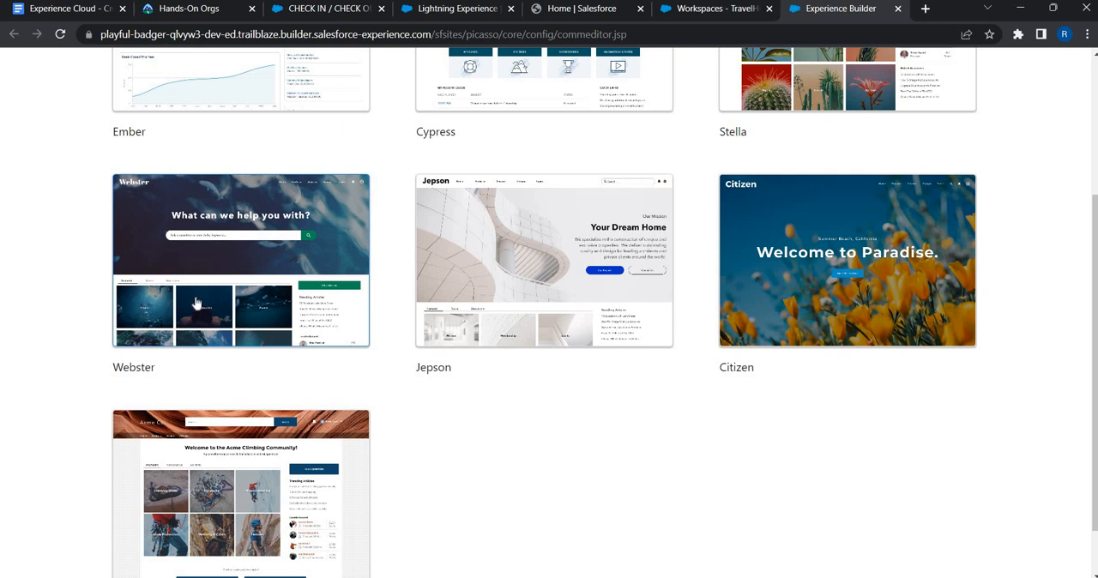
{"action": "scroll", "coordinate": [241, 425], "scroll_direction": "down", "scroll_amount": 1}
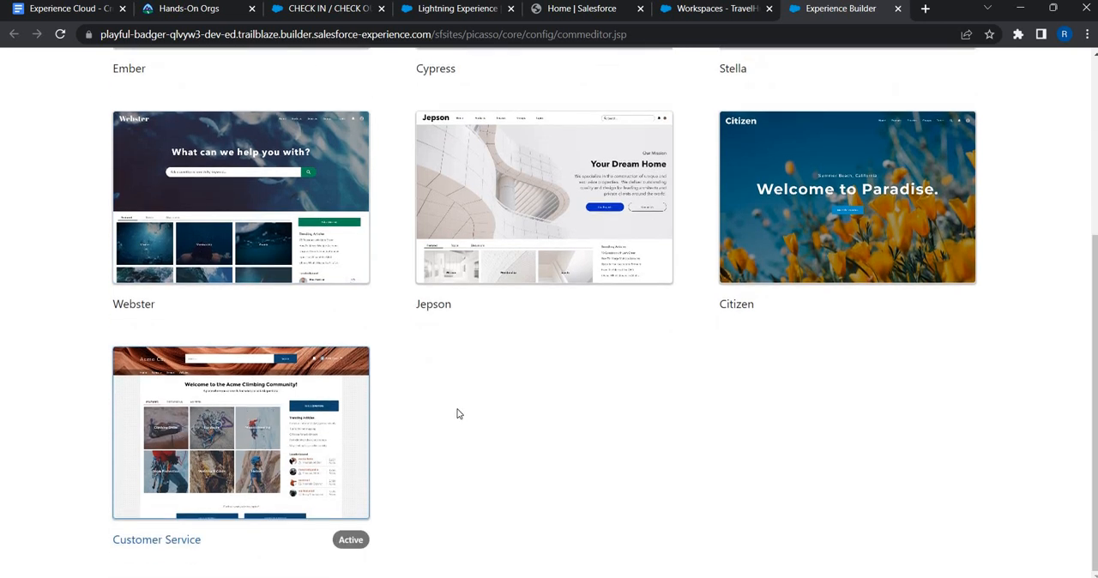
{"action": "scroll", "coordinate": [834, 338], "scroll_direction": "up", "scroll_amount": 2}
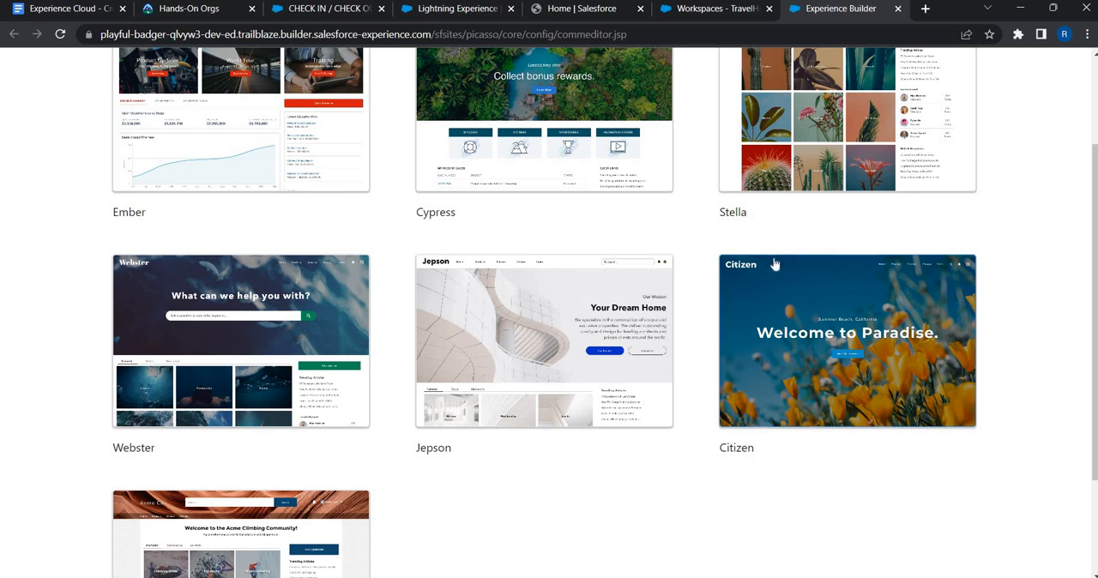
{"action": "scroll", "coordinate": [211, 352], "scroll_direction": "up", "scroll_amount": 2}
{"action": "scroll", "coordinate": [249, 332], "scroll_direction": "down", "scroll_amount": 2}
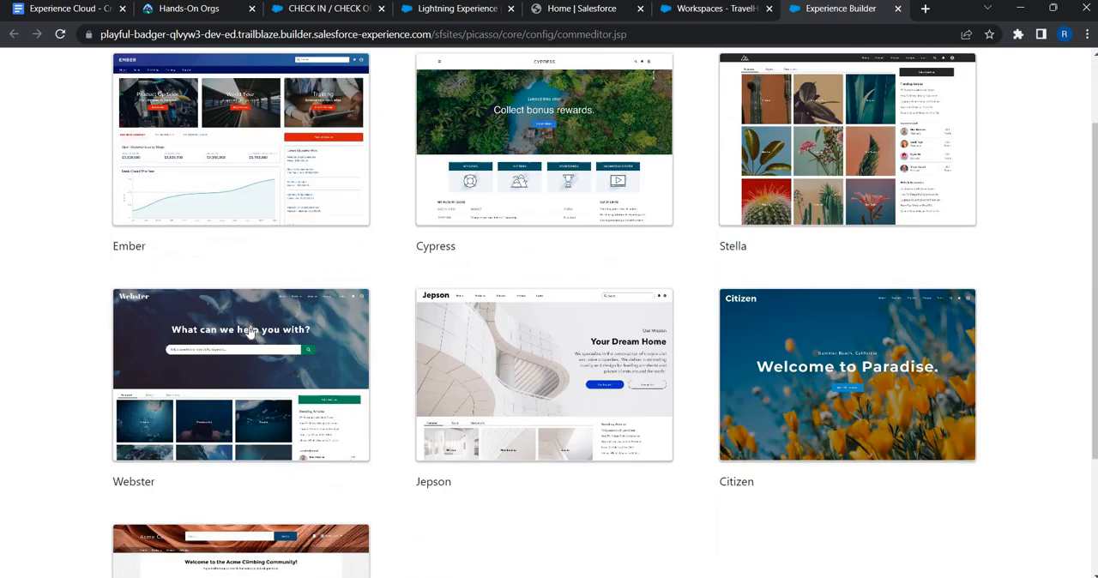
{"action": "left_click", "coordinate": [250, 331]}
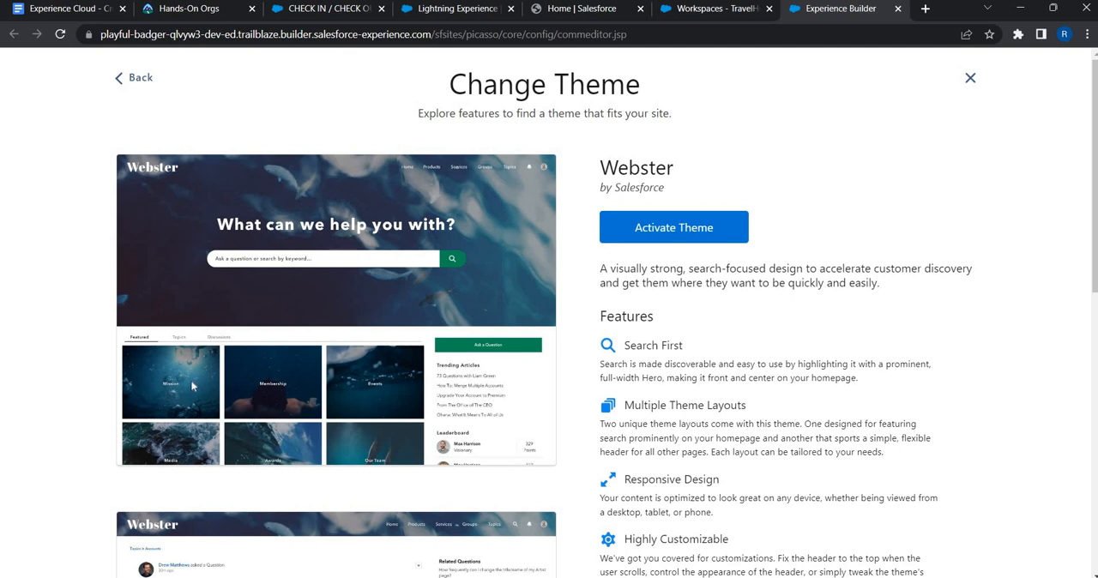
{"action": "left_click", "coordinate": [693, 232]}
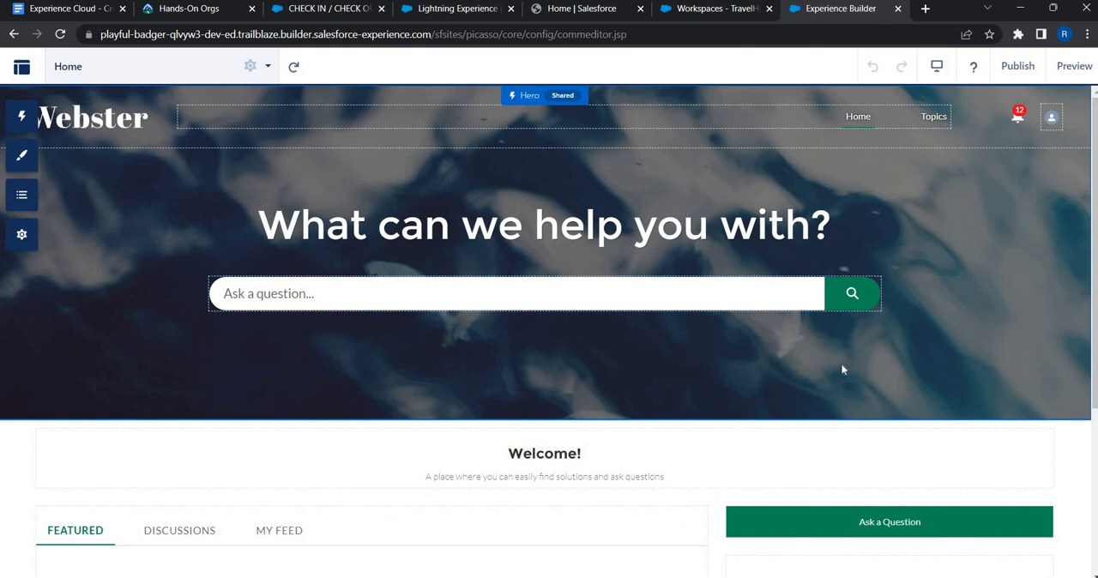
Step: Open the Hero component's Background settings and clear its default image
{"action": "scroll", "coordinate": [841, 363], "scroll_direction": "down", "scroll_amount": 1}
{"action": "scroll", "coordinate": [841, 369], "scroll_direction": "down", "scroll_amount": 3}
{"action": "scroll", "coordinate": [841, 369], "scroll_direction": "up", "scroll_amount": 3}
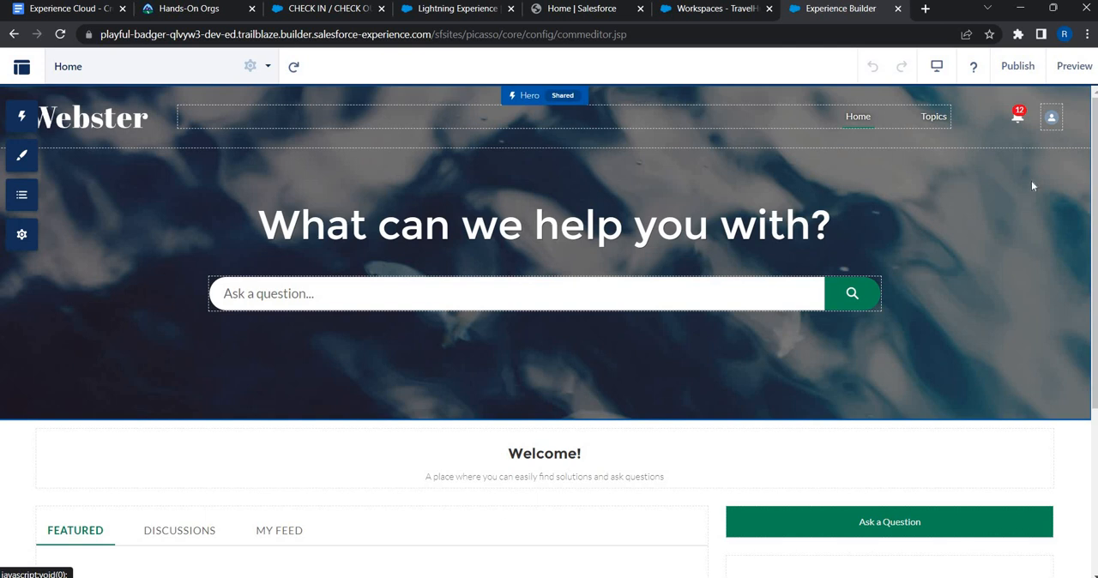
{"action": "left_click", "coordinate": [924, 198]}
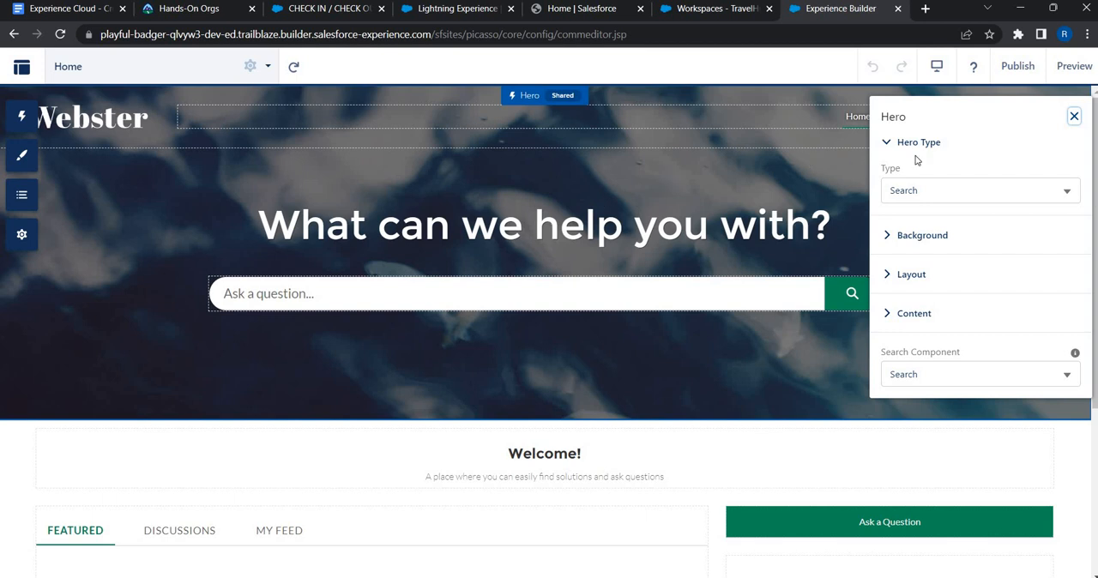
{"action": "left_click", "coordinate": [904, 240]}
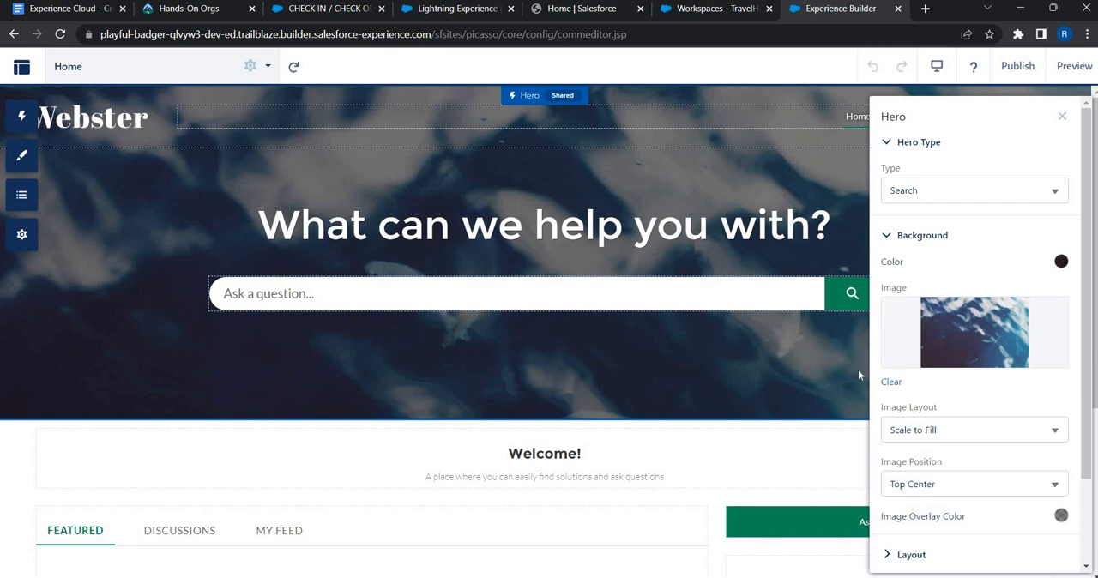
{"action": "left_click", "coordinate": [891, 382]}
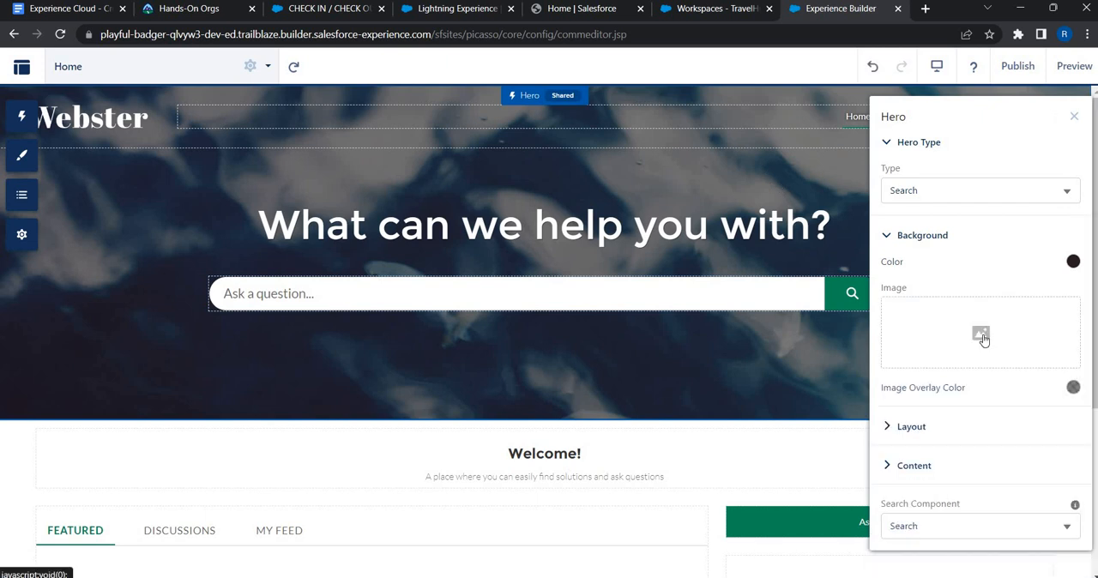
Step: Upload Banner.jpg from the local Images folder as the Hero background image
{"action": "left_click", "coordinate": [982, 335]}
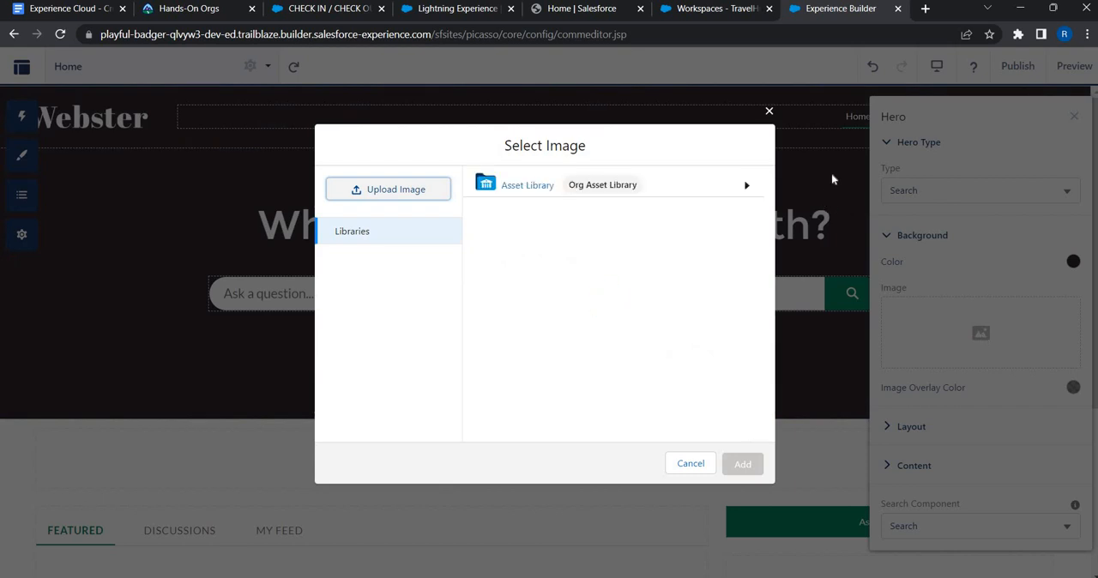
{"action": "left_click", "coordinate": [405, 191]}
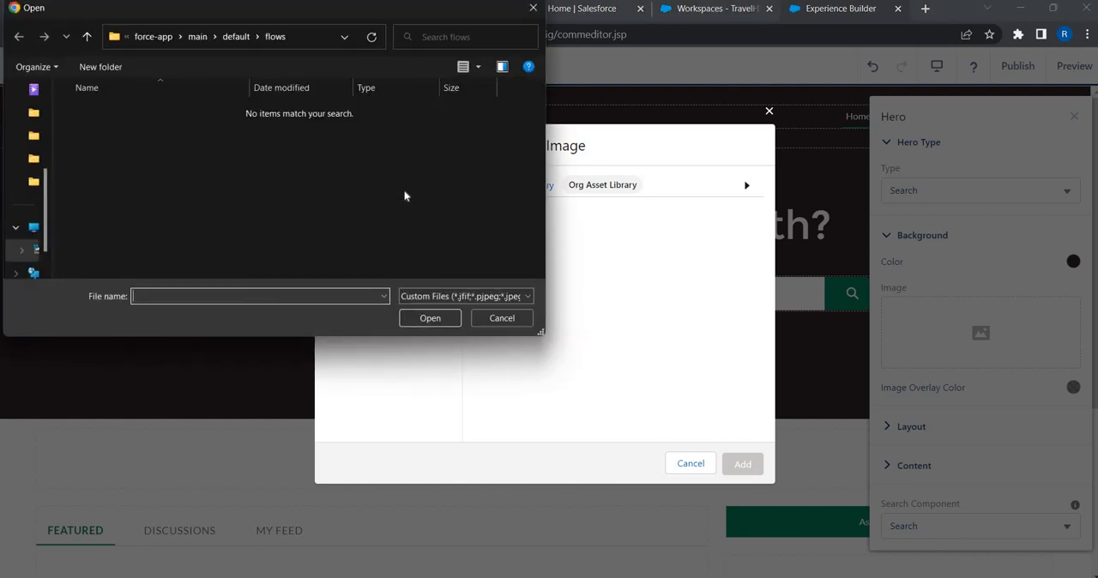
{"action": "key", "text": "ctrl+v"}
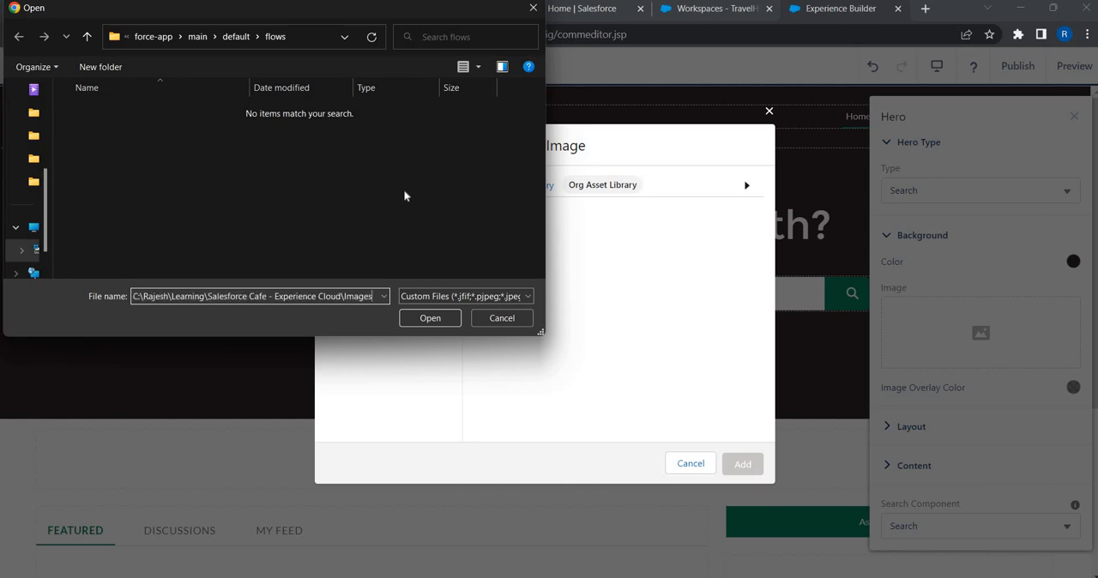
{"action": "key", "text": "Return"}
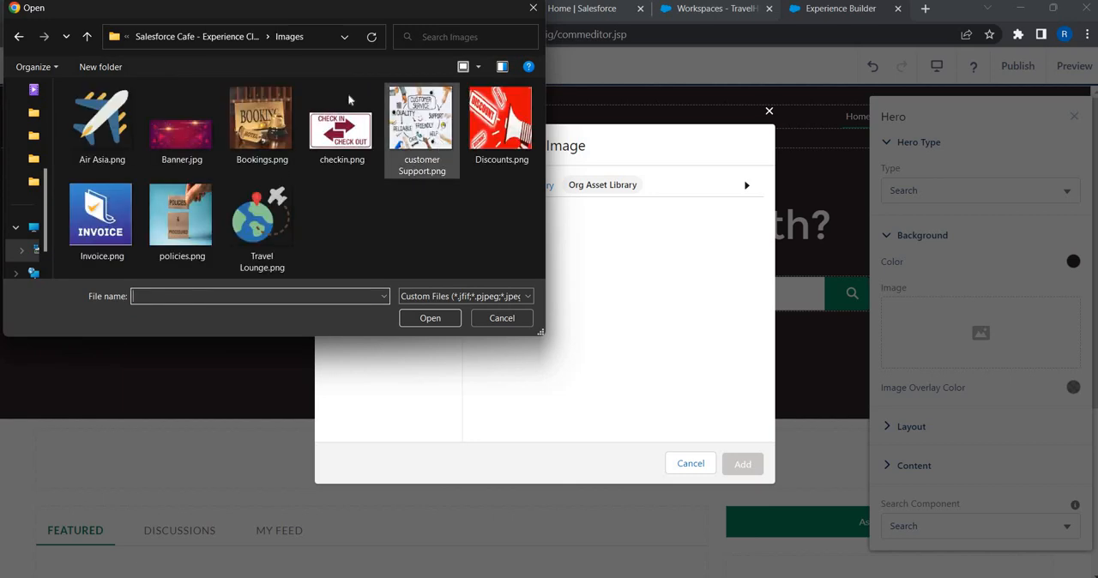
{"action": "left_click", "coordinate": [183, 134]}
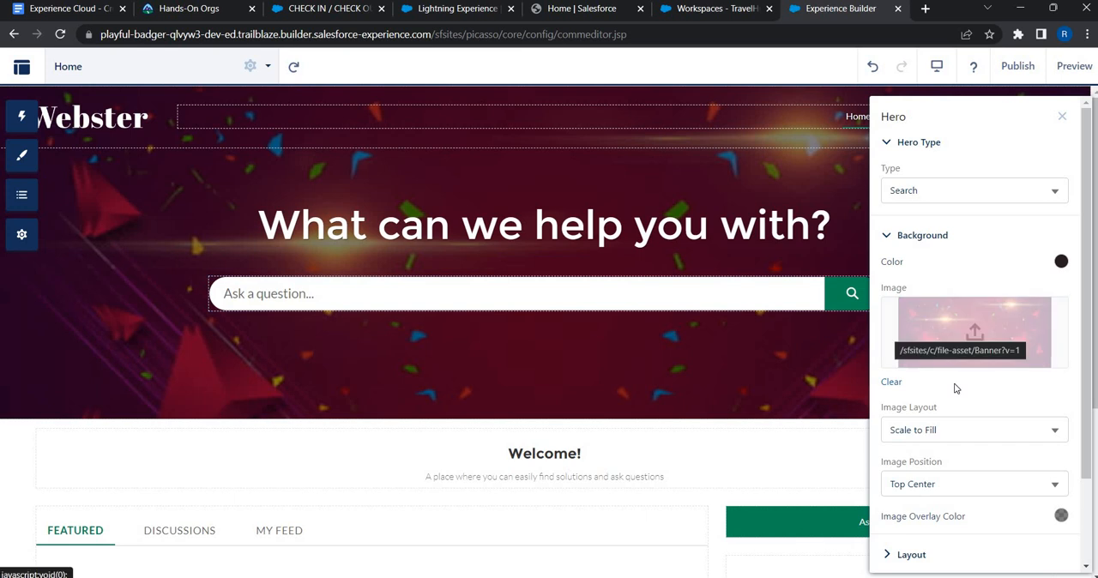
Step: Review the Hero component's Background, Layout and Content settings, then close its property panel
{"action": "scroll", "coordinate": [954, 385], "scroll_direction": "down", "scroll_amount": 1}
{"action": "scroll", "coordinate": [956, 381], "scroll_direction": "up", "scroll_amount": 1}
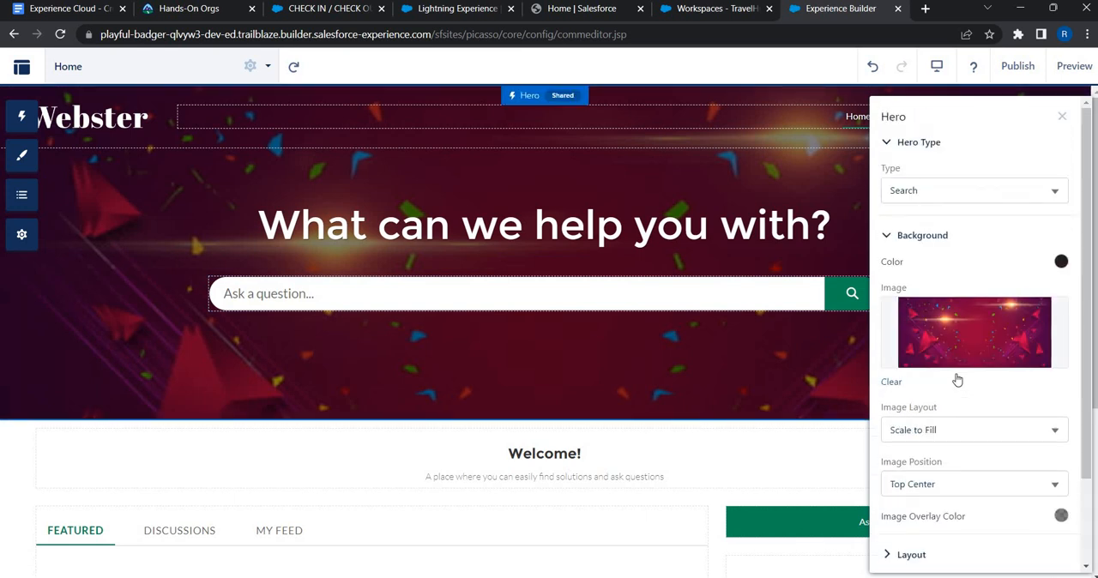
{"action": "scroll", "coordinate": [947, 380], "scroll_direction": "down", "scroll_amount": 1}
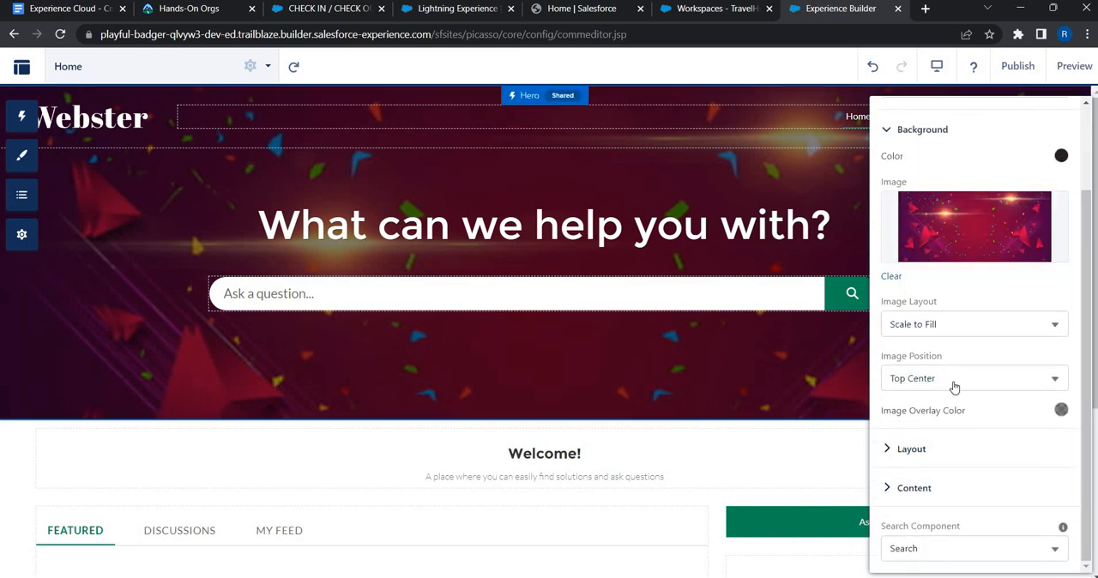
{"action": "left_click", "coordinate": [911, 449]}
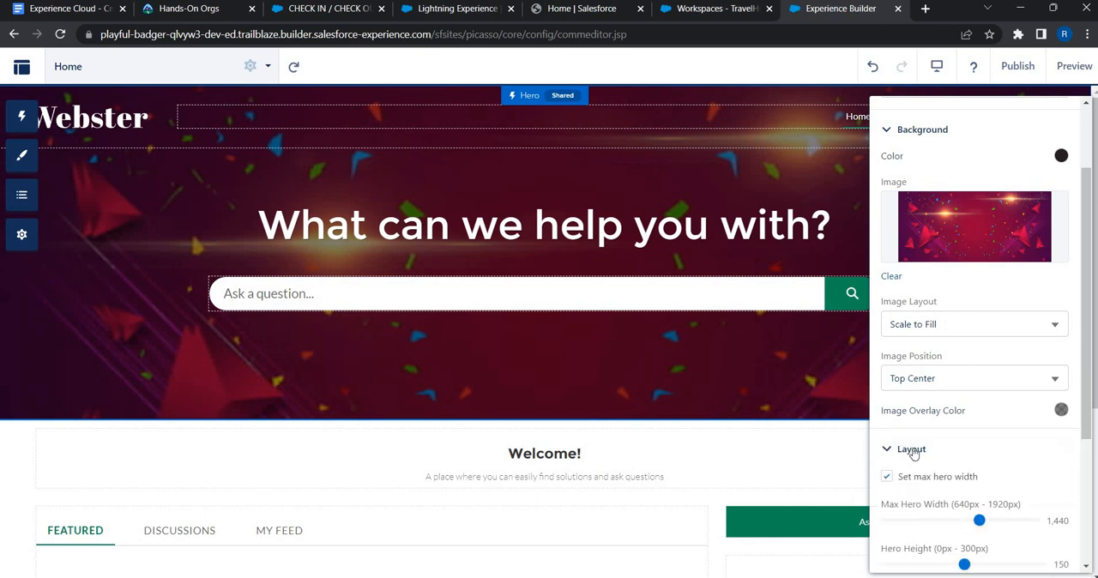
{"action": "scroll", "coordinate": [948, 464], "scroll_direction": "down", "scroll_amount": 2}
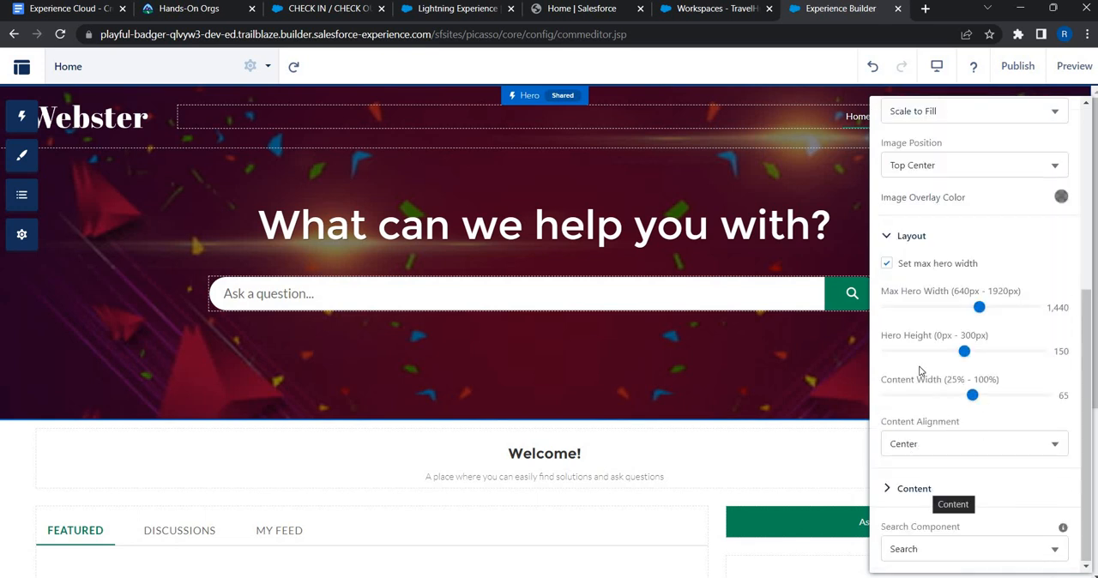
{"action": "left_click", "coordinate": [922, 489]}
{"action": "scroll", "coordinate": [973, 409], "scroll_direction": "down", "scroll_amount": 2}
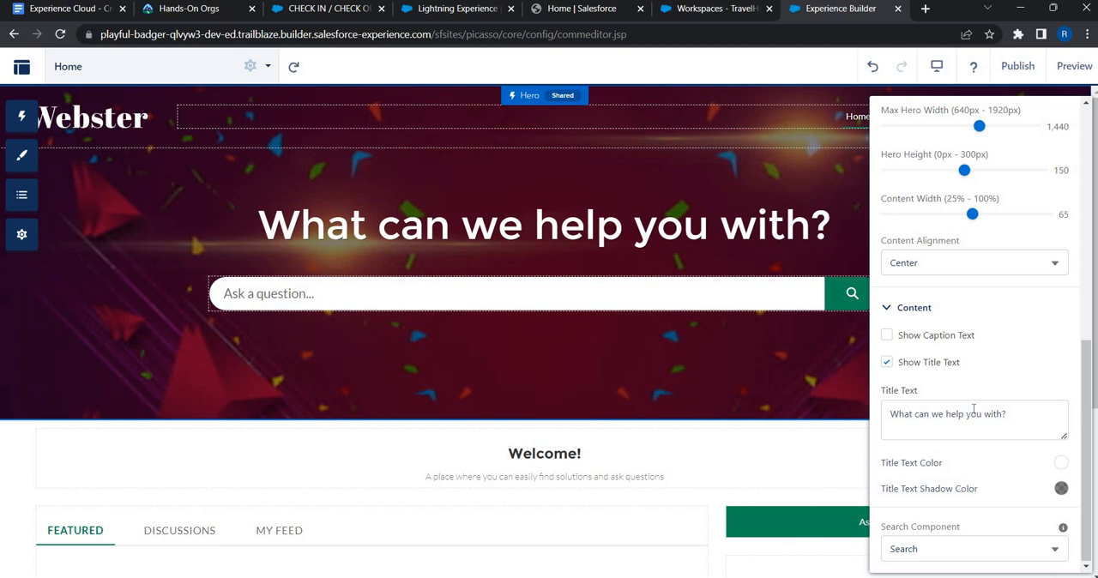
{"action": "scroll", "coordinate": [1026, 219], "scroll_direction": "up", "scroll_amount": 7}
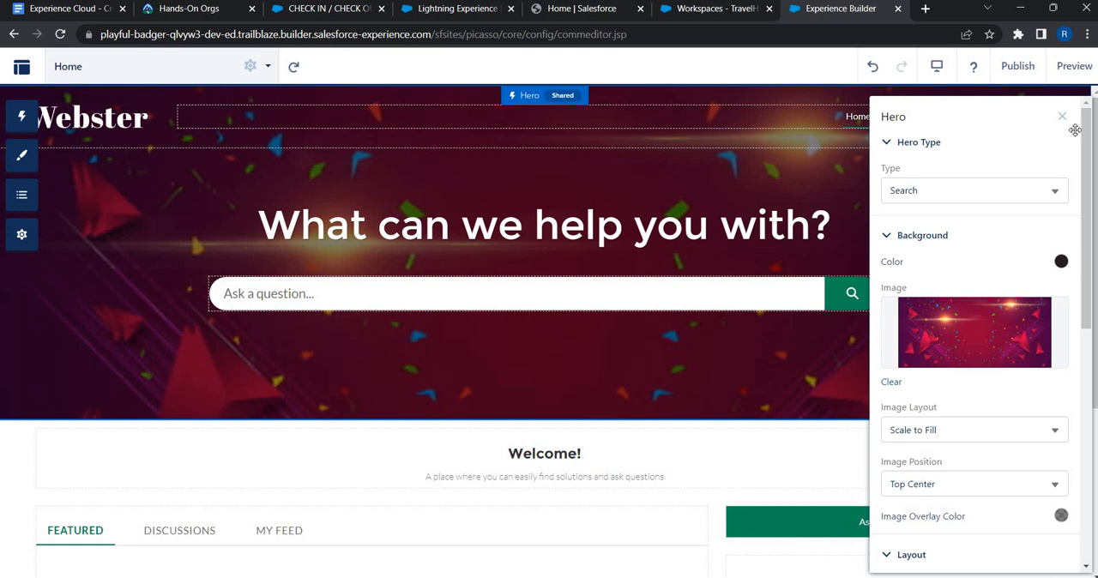
{"action": "left_click", "coordinate": [1048, 123]}
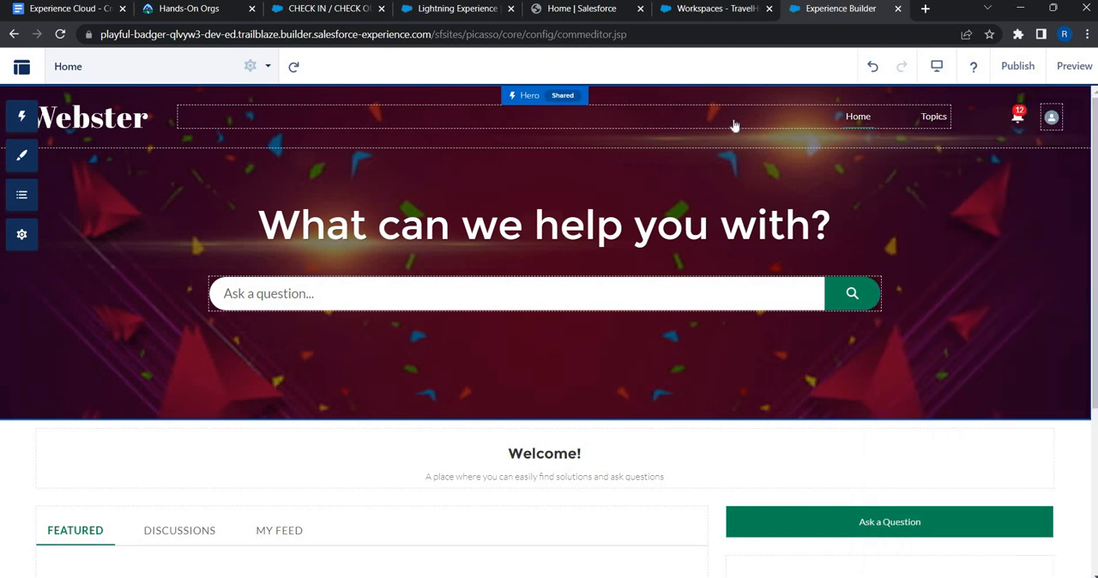
Step: Set the theme navigation menu's item alignment to Left
{"action": "left_click", "coordinate": [648, 120]}
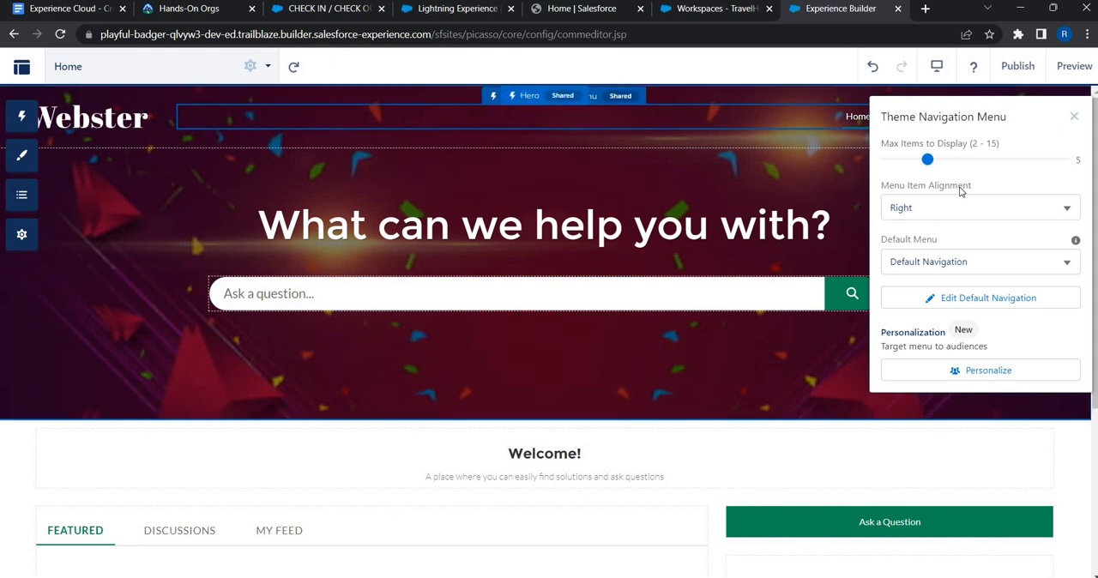
{"action": "left_click", "coordinate": [914, 208]}
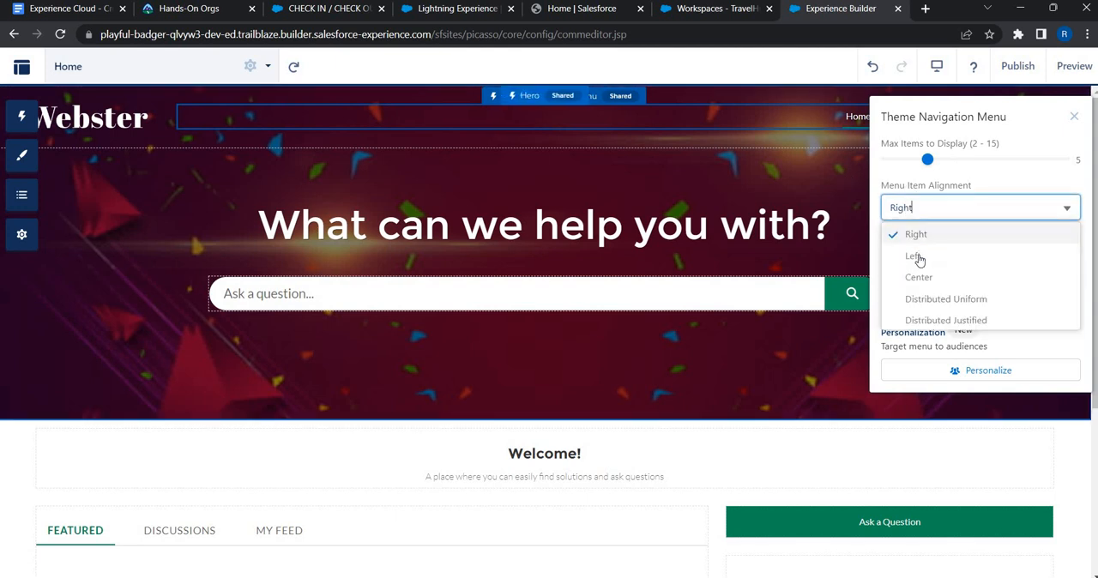
{"action": "left_click", "coordinate": [914, 257]}
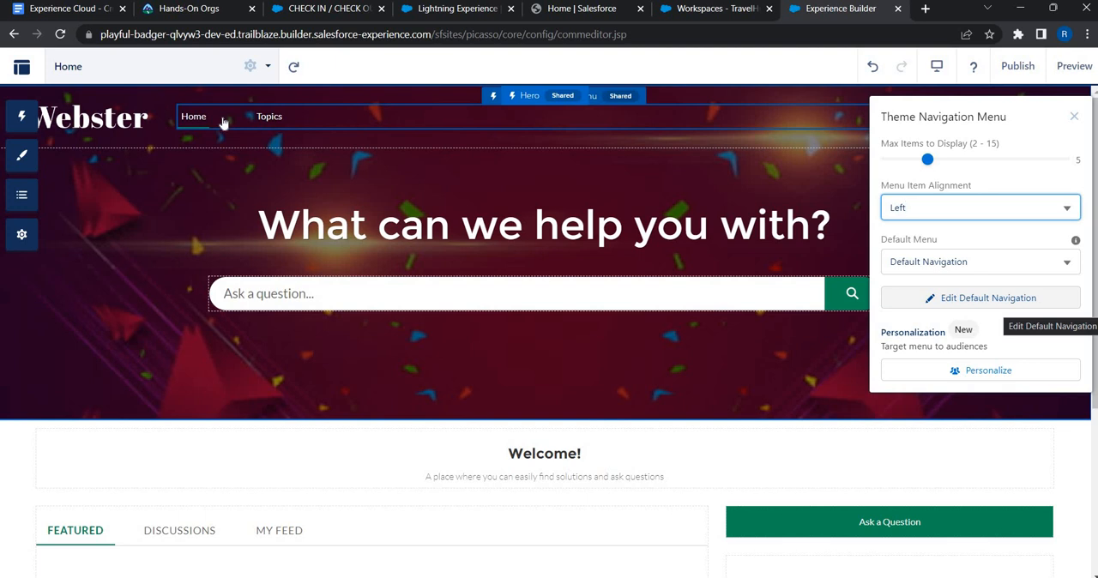
{"action": "left_click", "coordinate": [1075, 117]}
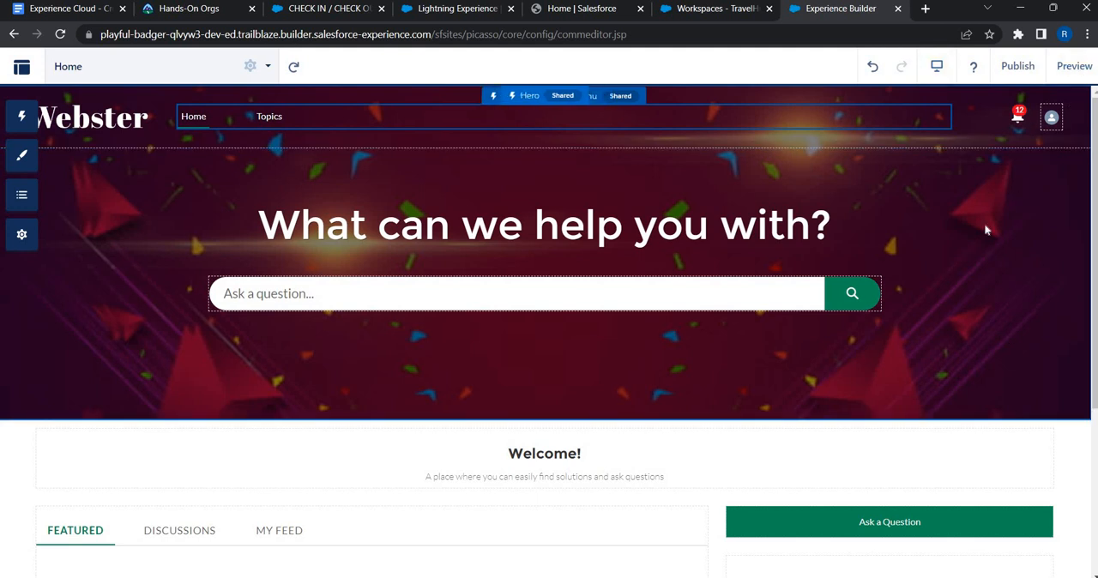
Step: Preview the home page, return to the builder, and dismiss the publish dialog without publishing
{"action": "left_click", "coordinate": [1074, 67]}
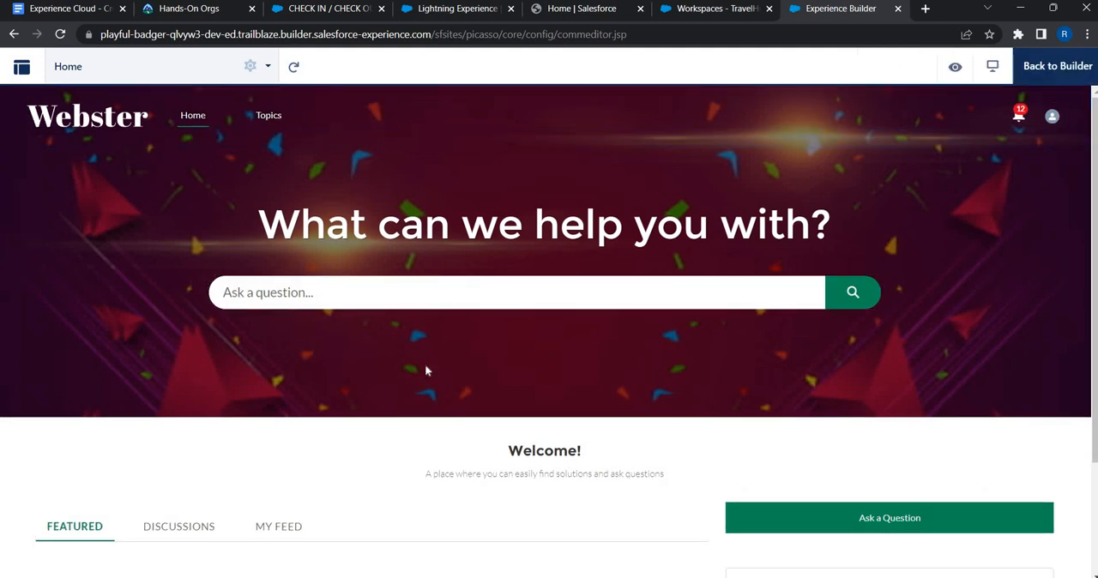
{"action": "scroll", "coordinate": [625, 218], "scroll_direction": "up", "scroll_amount": 3}
{"action": "left_click", "coordinate": [1020, 78]}
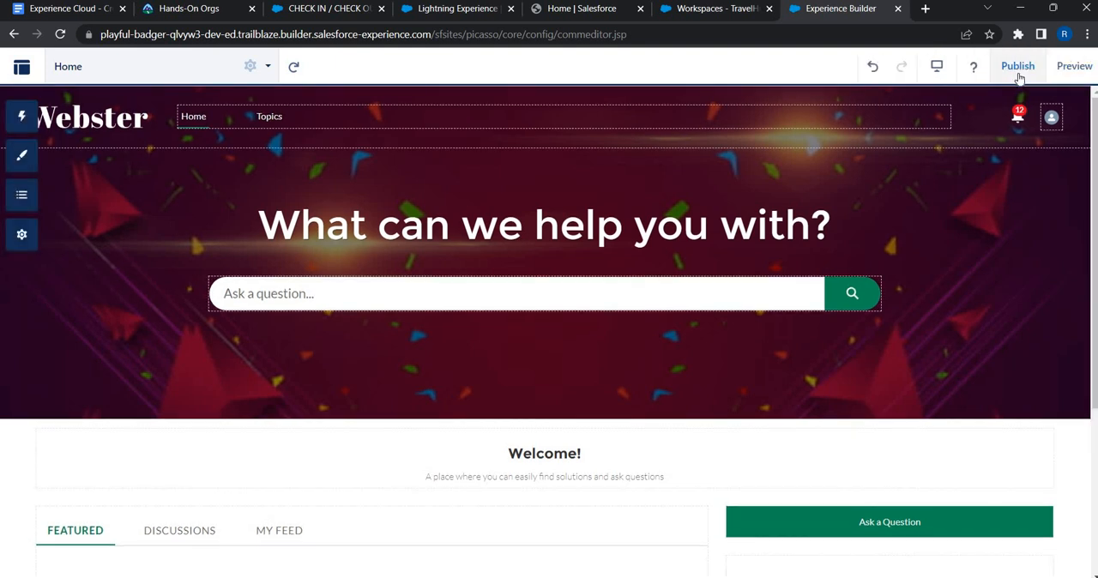
{"action": "left_click", "coordinate": [1019, 75]}
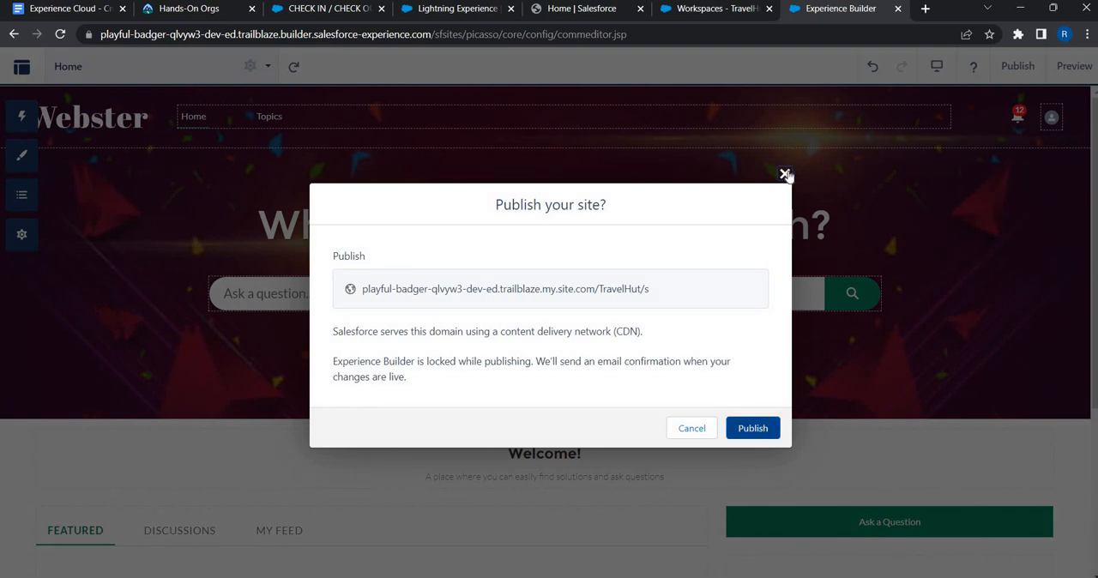
{"action": "key", "text": "Escape"}
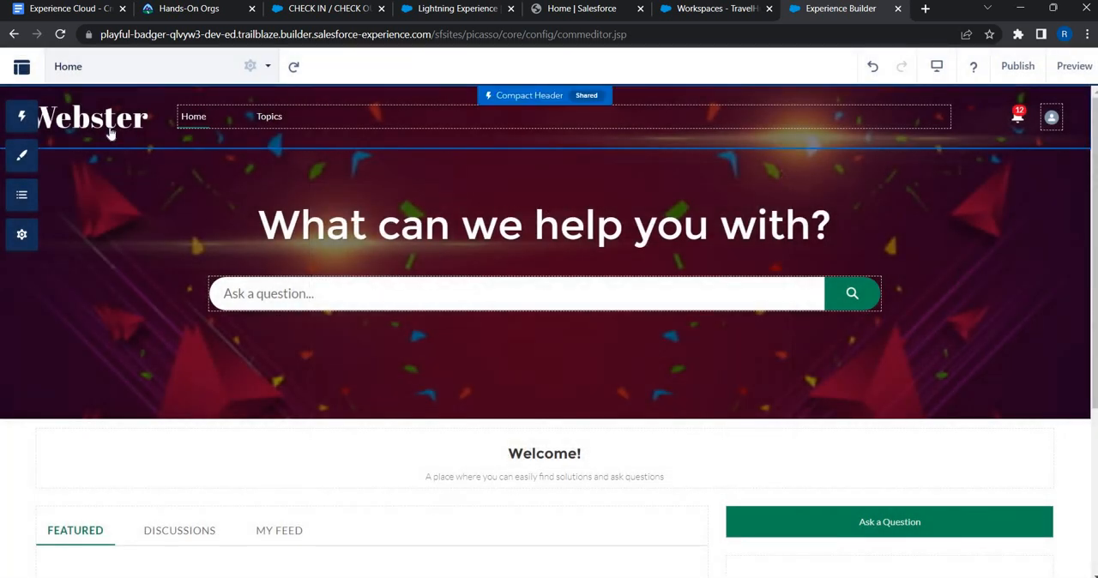
Step: Add the custom CSS rule .forceCommunityThemeLogo .logoImage{ display : none} to hide the header logo and save it
{"action": "left_click", "coordinate": [110, 131]}
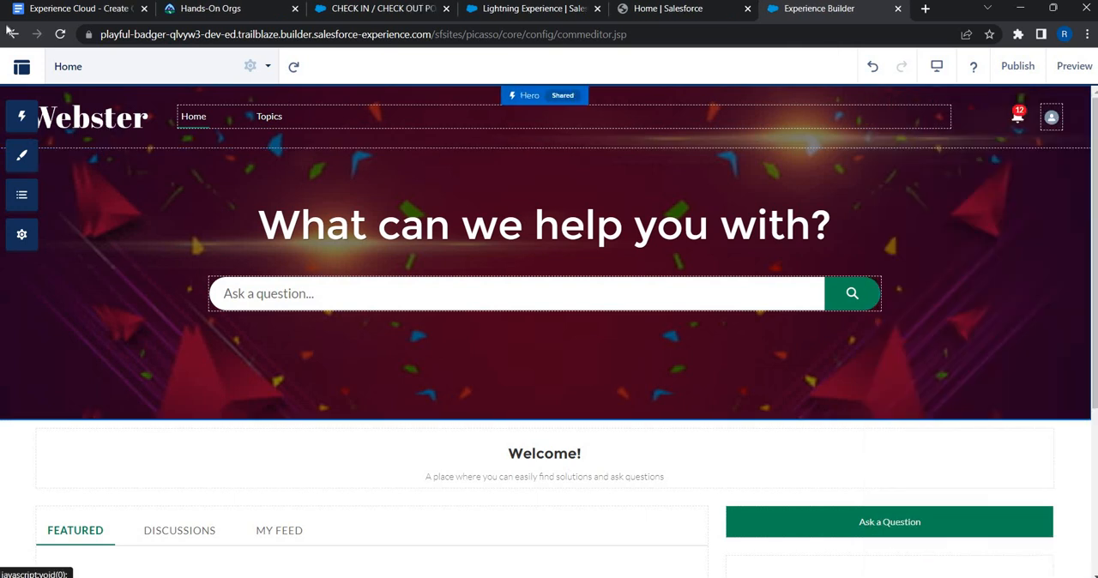
{"action": "left_click", "coordinate": [38, 164]}
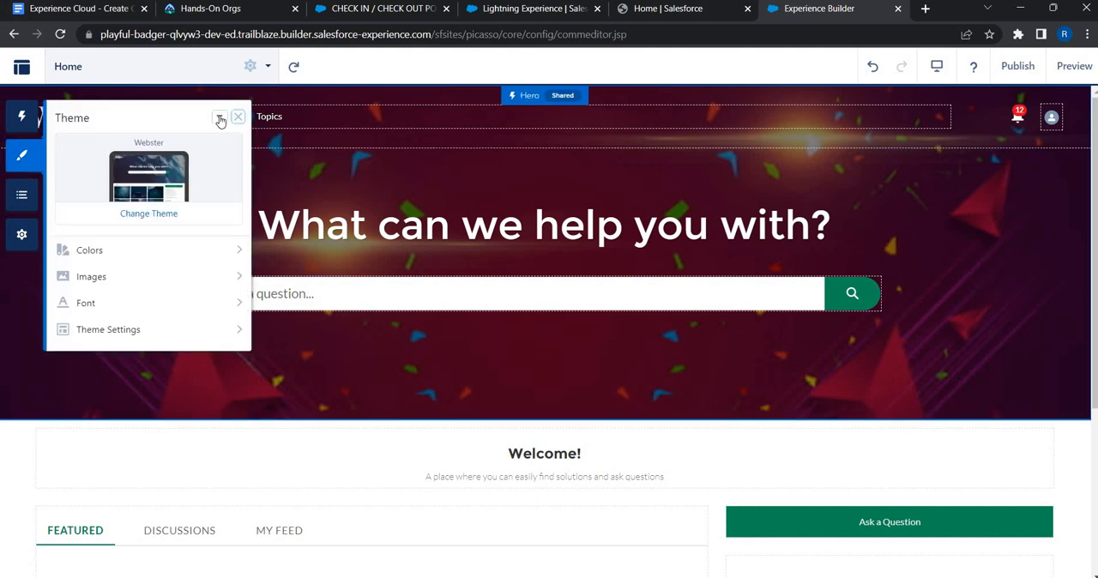
{"action": "left_click", "coordinate": [221, 118]}
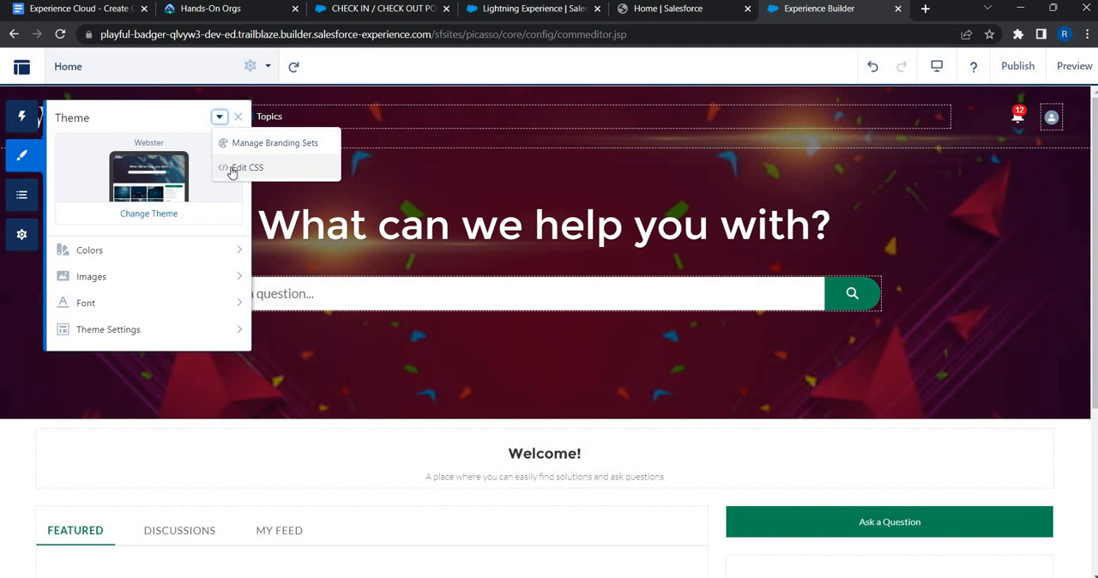
{"action": "left_click", "coordinate": [232, 167]}
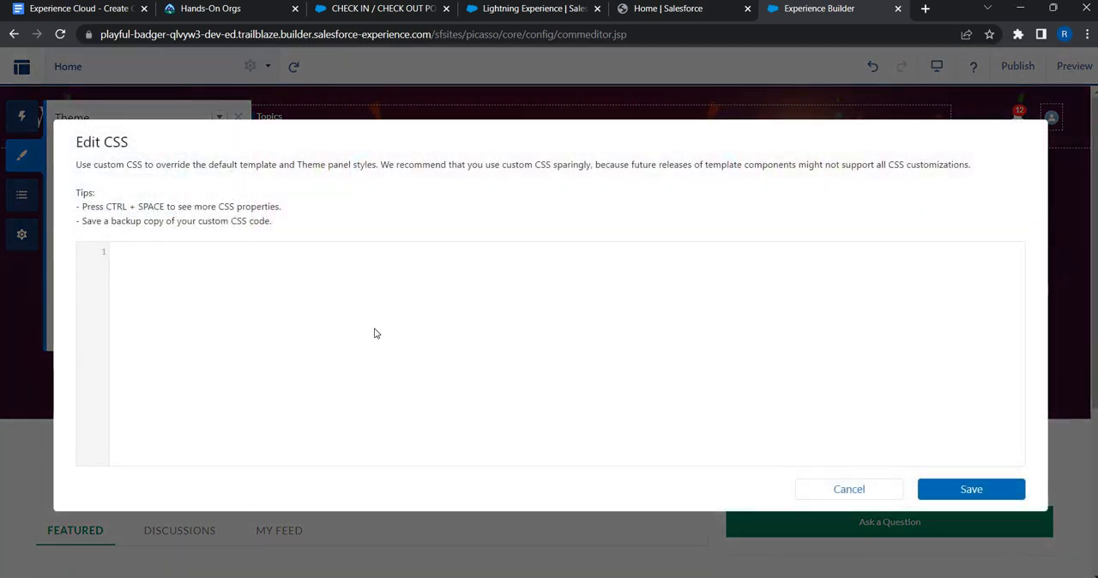
{"action": "type", "text": ".forceCommunityThemeLogo .logoImage{ display : none}"}
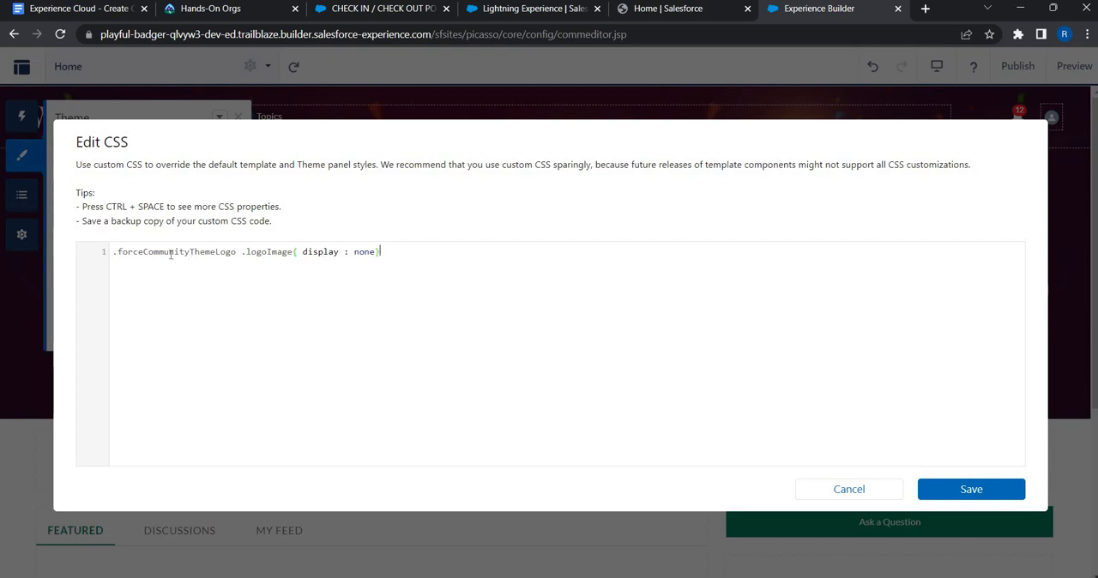
{"action": "left_click", "coordinate": [958, 494]}
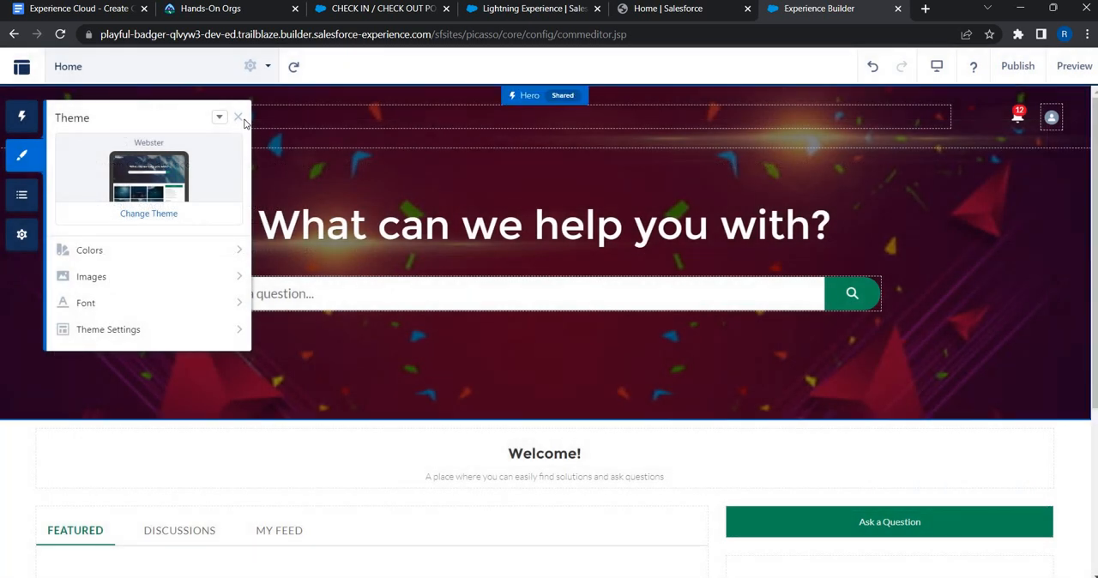
{"action": "left_click", "coordinate": [240, 119]}
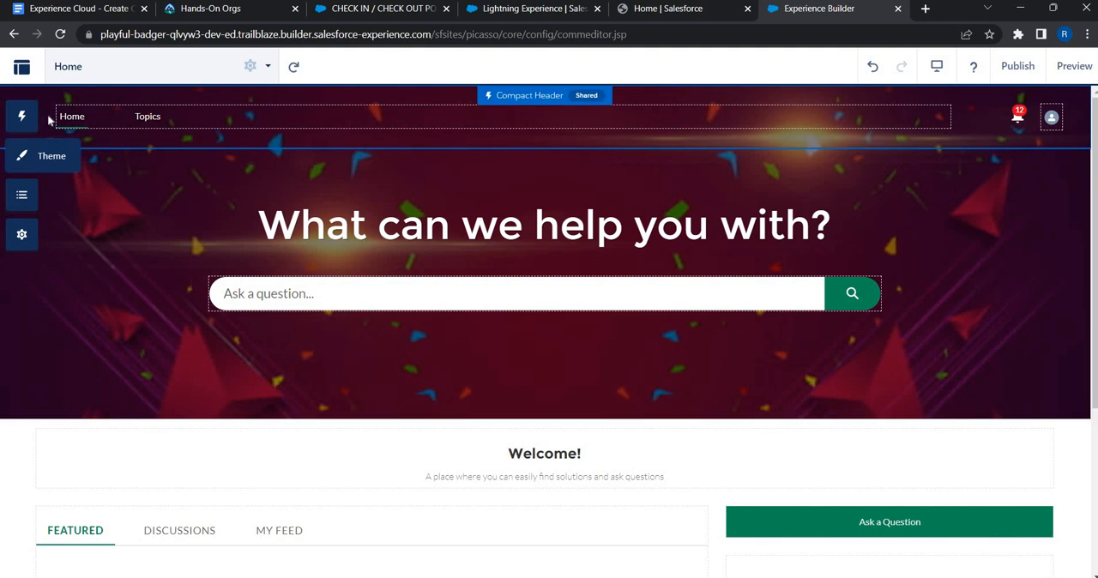
Step: Reopen the theme's custom CSS editor to check the saved rule and close it without changes
{"action": "left_click", "coordinate": [41, 163]}
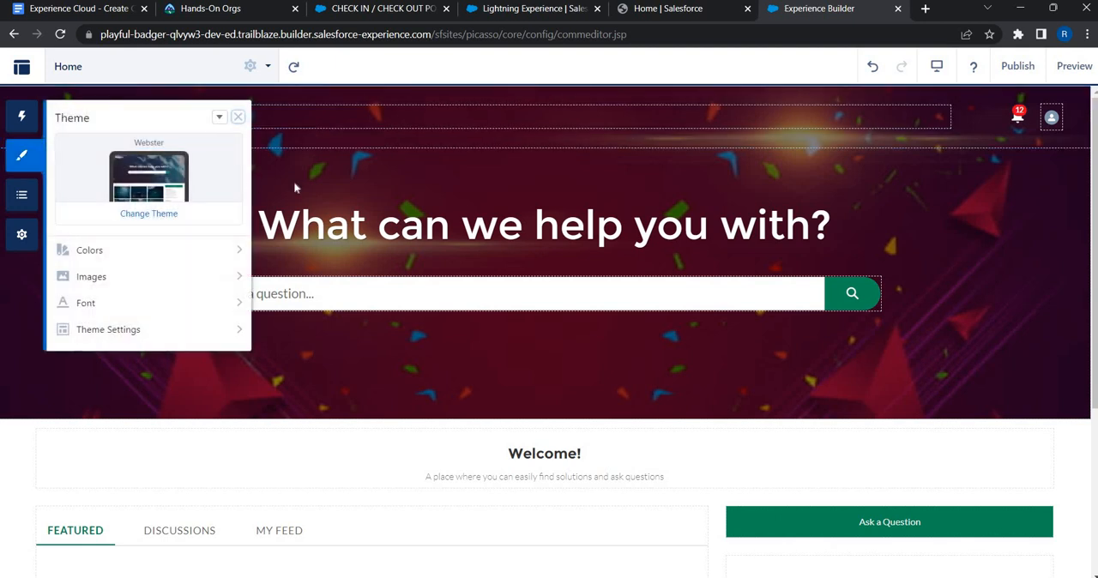
{"action": "left_click", "coordinate": [219, 117]}
{"action": "left_click", "coordinate": [247, 163]}
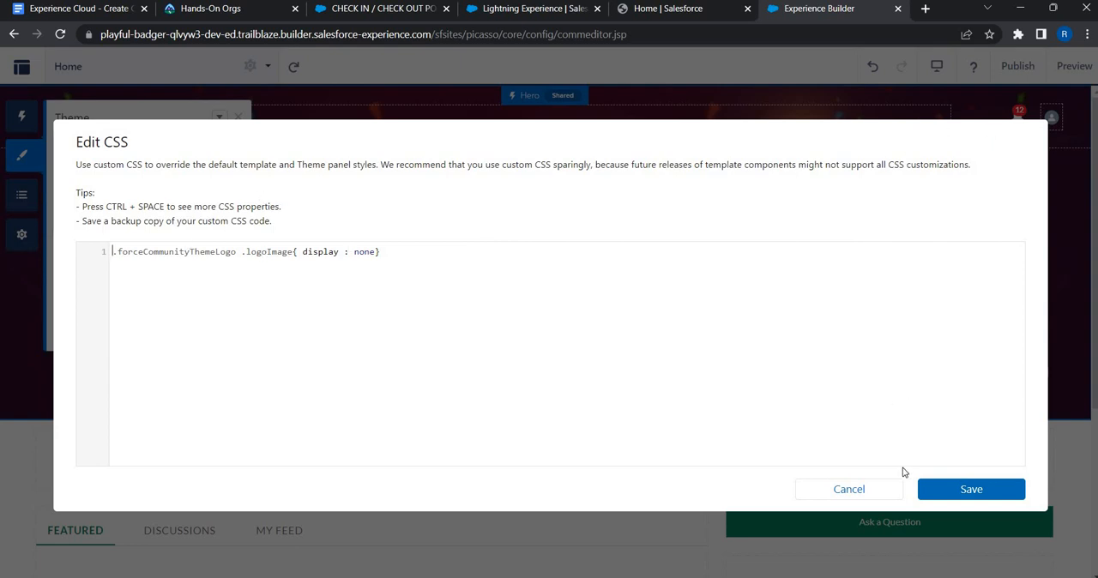
{"action": "left_click", "coordinate": [849, 490]}
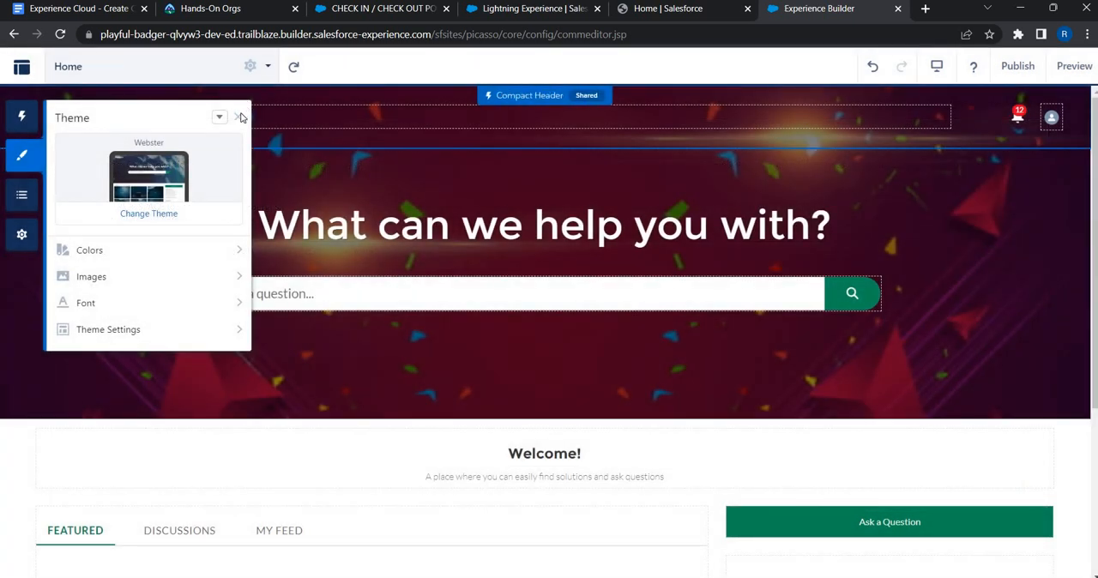
{"action": "left_click", "coordinate": [239, 117]}
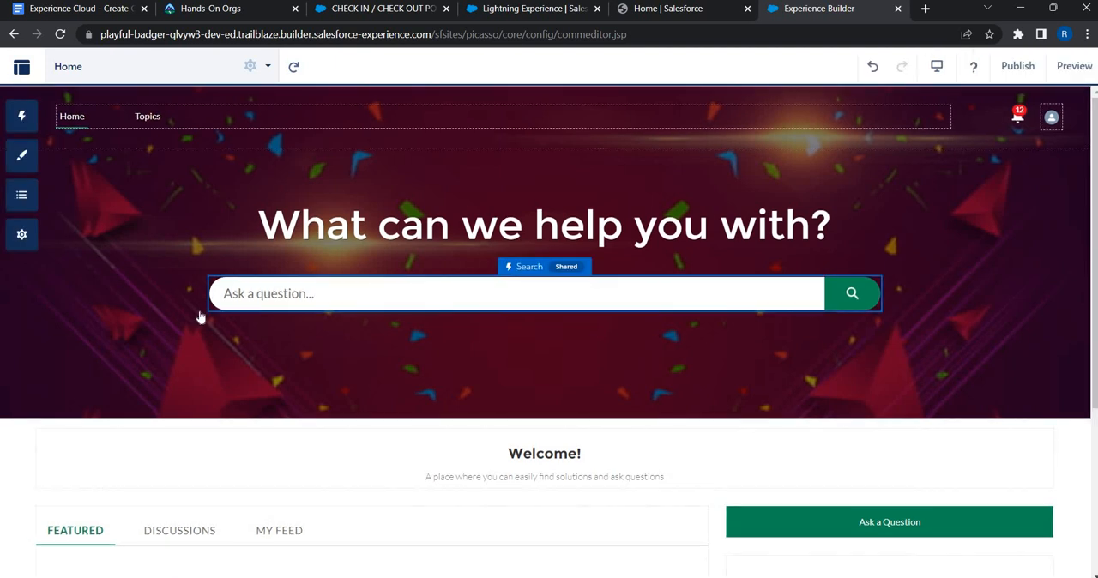
Step: Clear the My Feed label in the Featured Topics & Feeds component to remove that tab
{"action": "scroll", "coordinate": [257, 318], "scroll_direction": "down", "scroll_amount": 3}
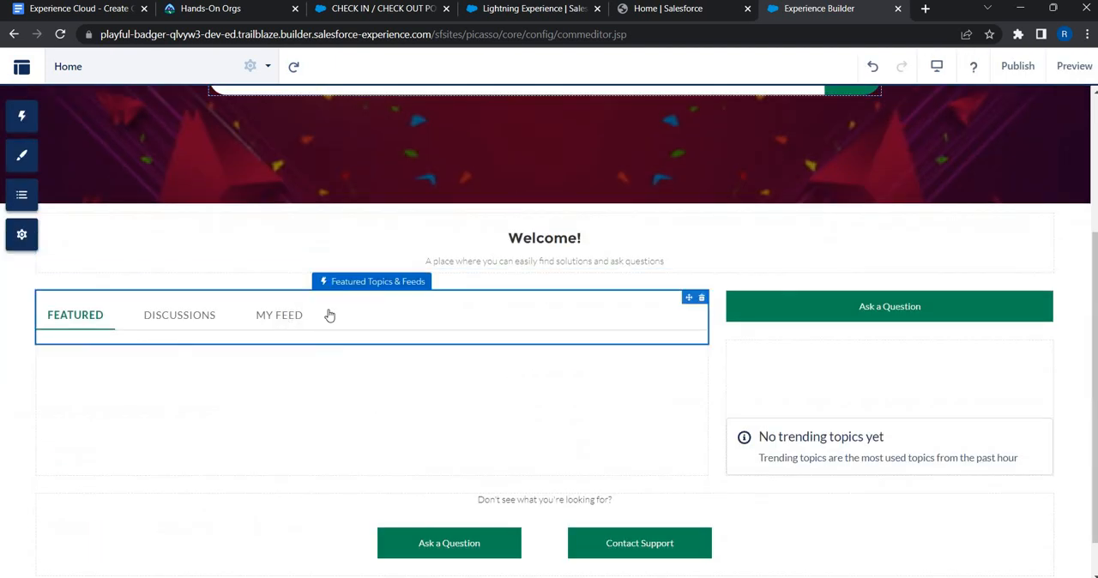
{"action": "left_click", "coordinate": [305, 316]}
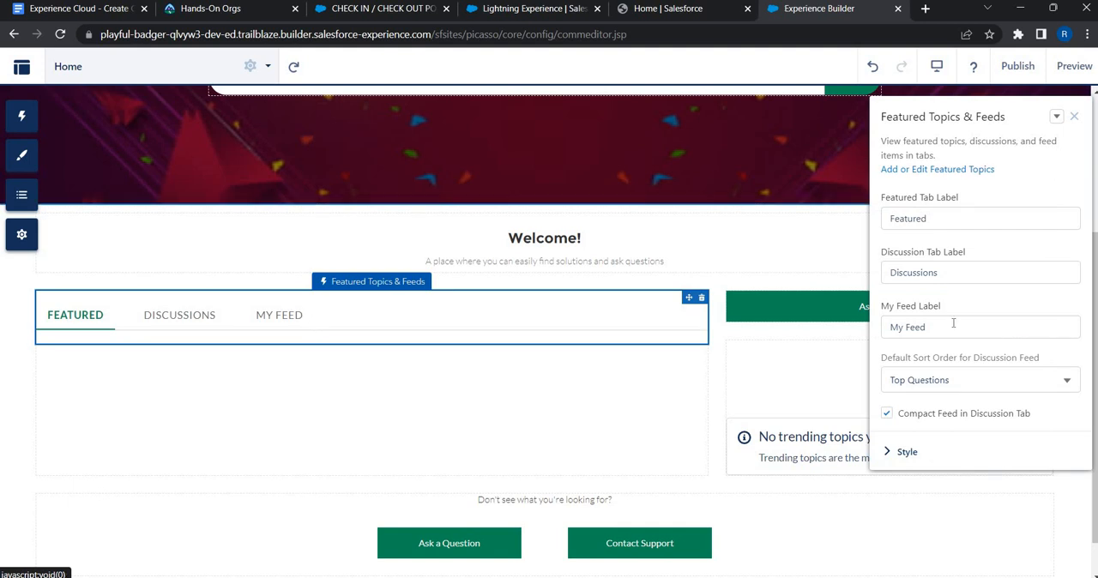
{"action": "left_click_drag", "start_coordinate": [928, 327], "coordinate": [801, 330]}
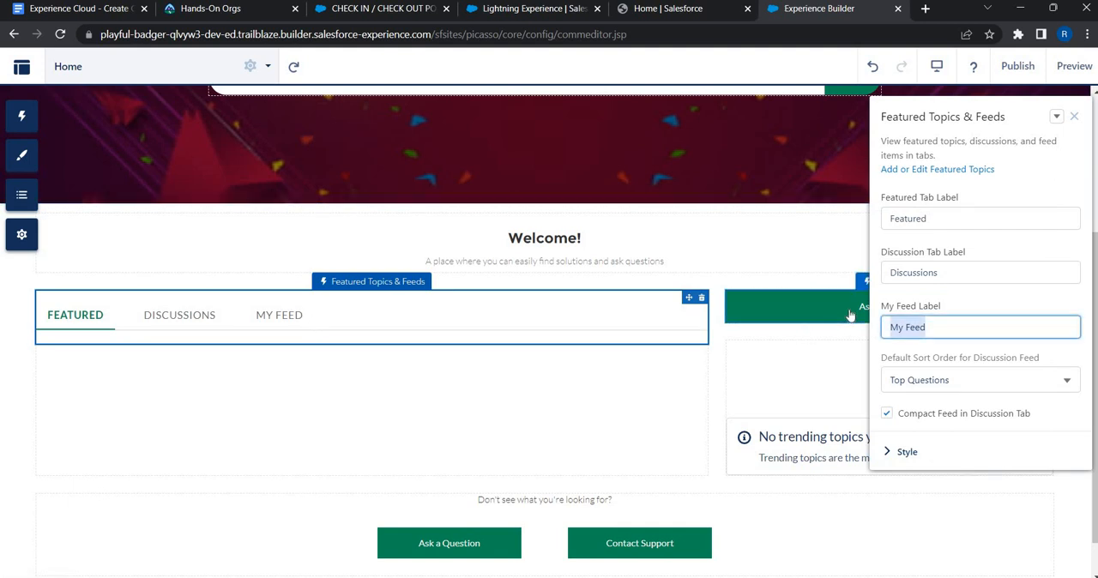
{"action": "key", "text": "BackSpace"}
{"action": "left_click", "coordinate": [725, 439]}
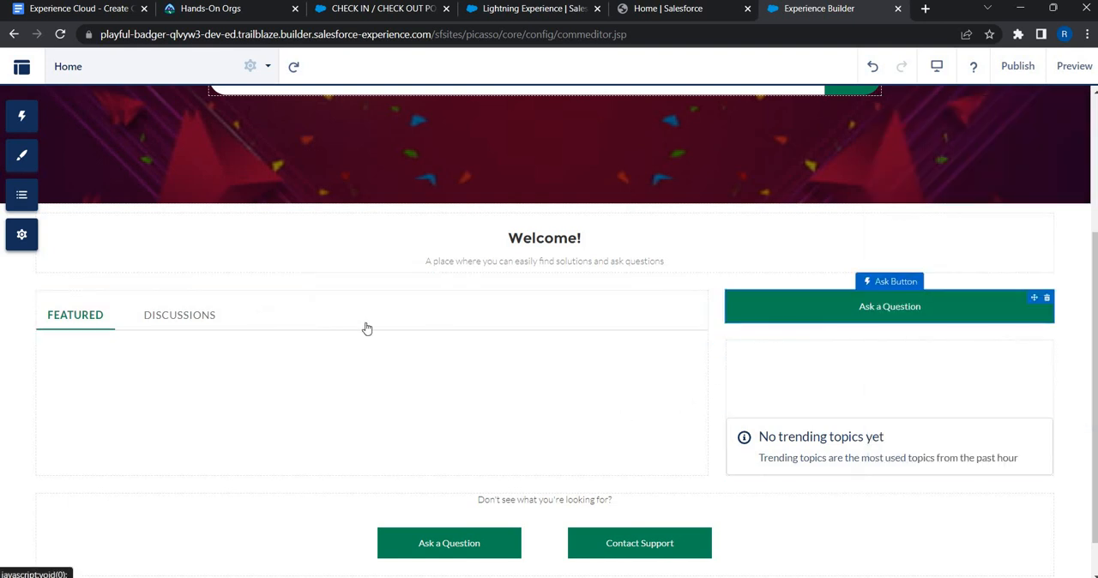
Step: Publish the site
{"action": "left_click", "coordinate": [1017, 68]}
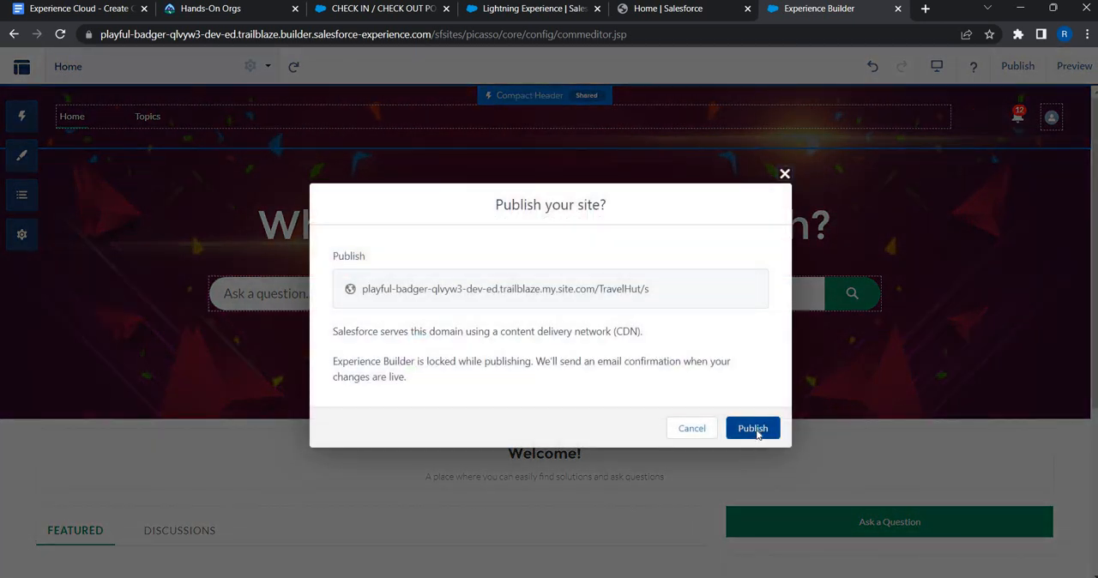
{"action": "left_click", "coordinate": [757, 429]}
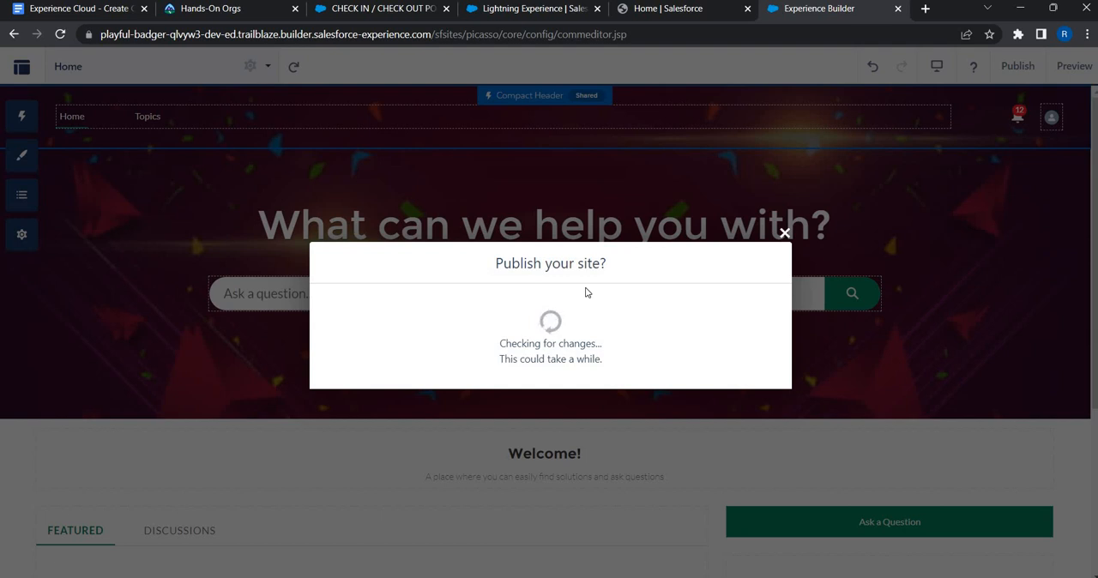
{"action": "left_click", "coordinate": [767, 388]}
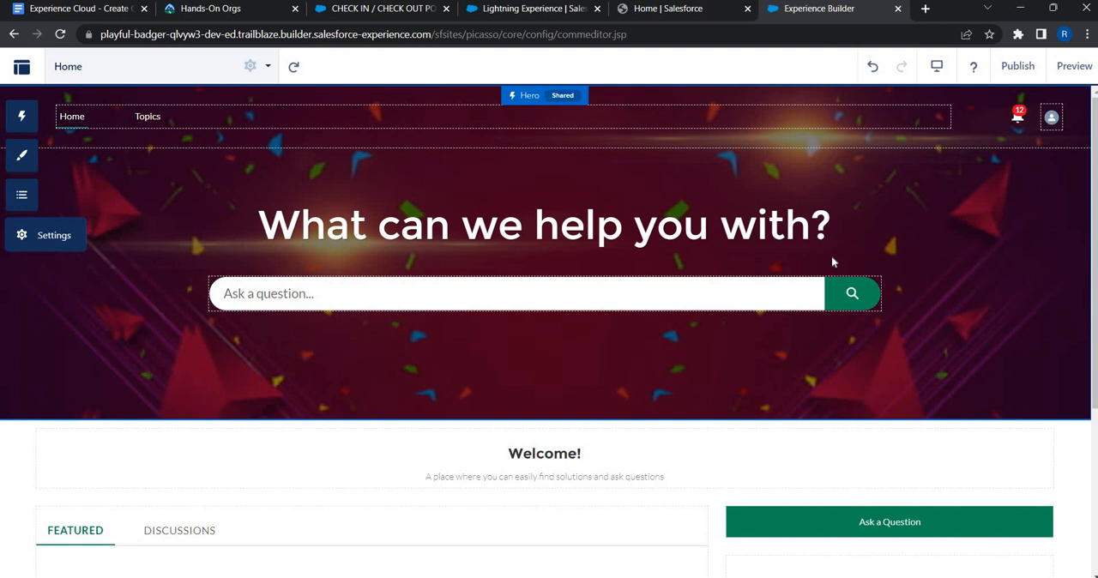
Step: Open the published site URL from the general settings and review the live home page
{"action": "left_click", "coordinate": [45, 245]}
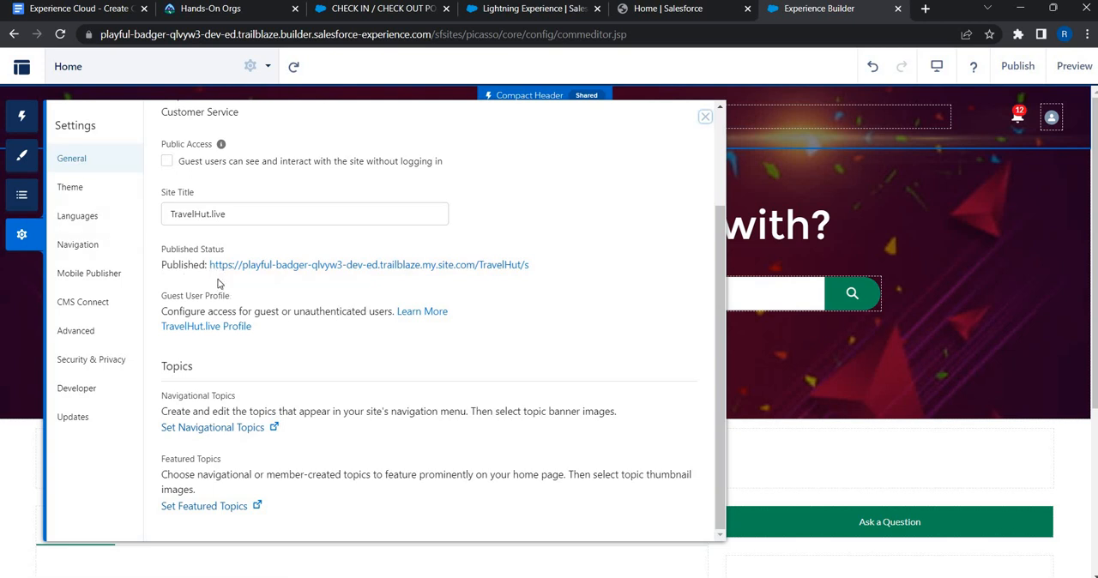
{"action": "left_click", "coordinate": [498, 266]}
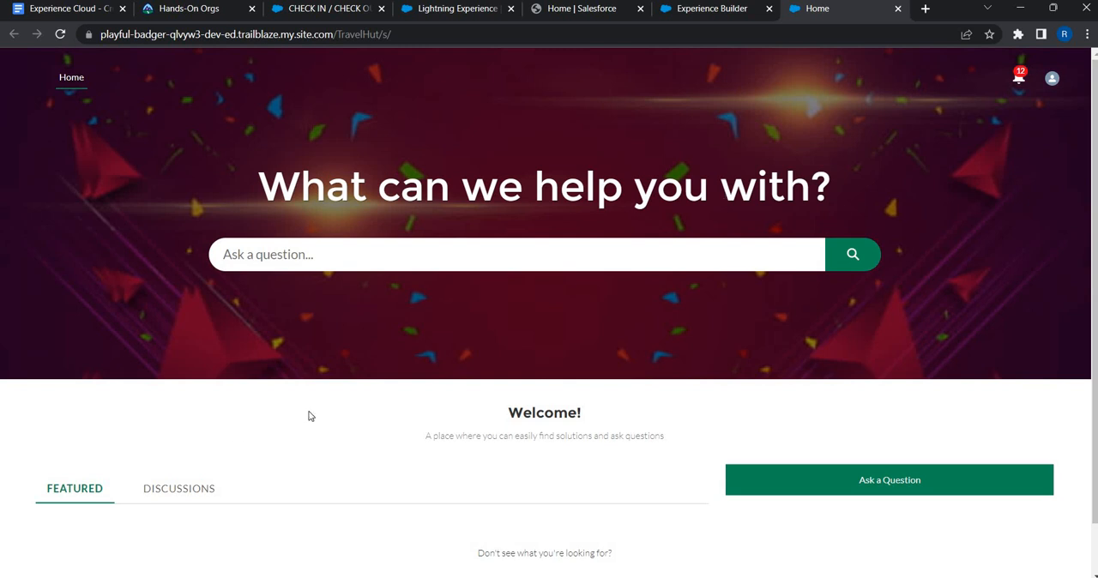
{"action": "scroll", "coordinate": [267, 441], "scroll_direction": "down", "scroll_amount": 1}
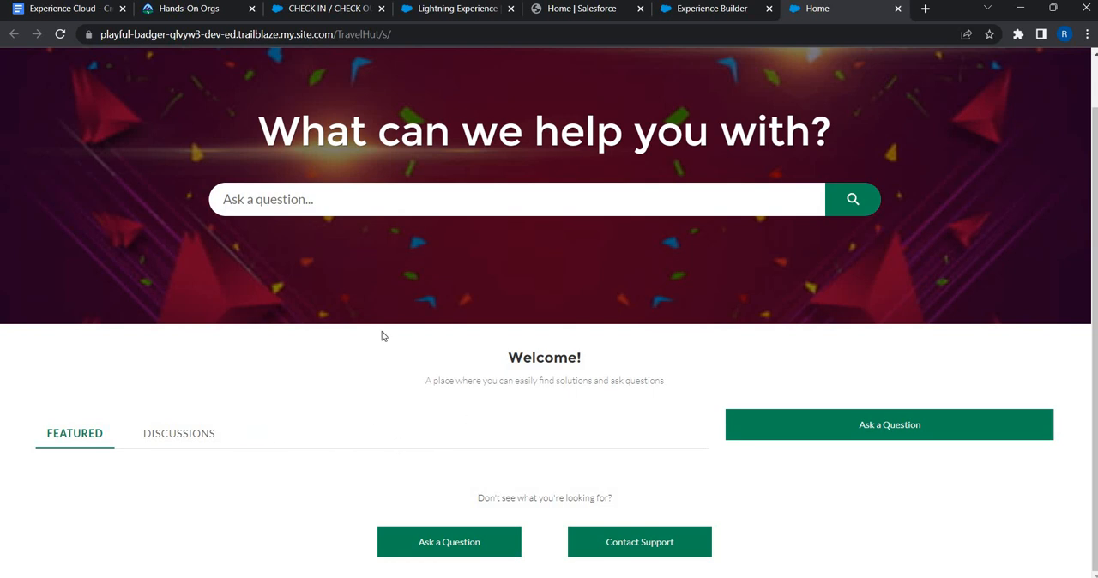
{"action": "scroll", "coordinate": [43, 137], "scroll_direction": "up", "scroll_amount": 1}
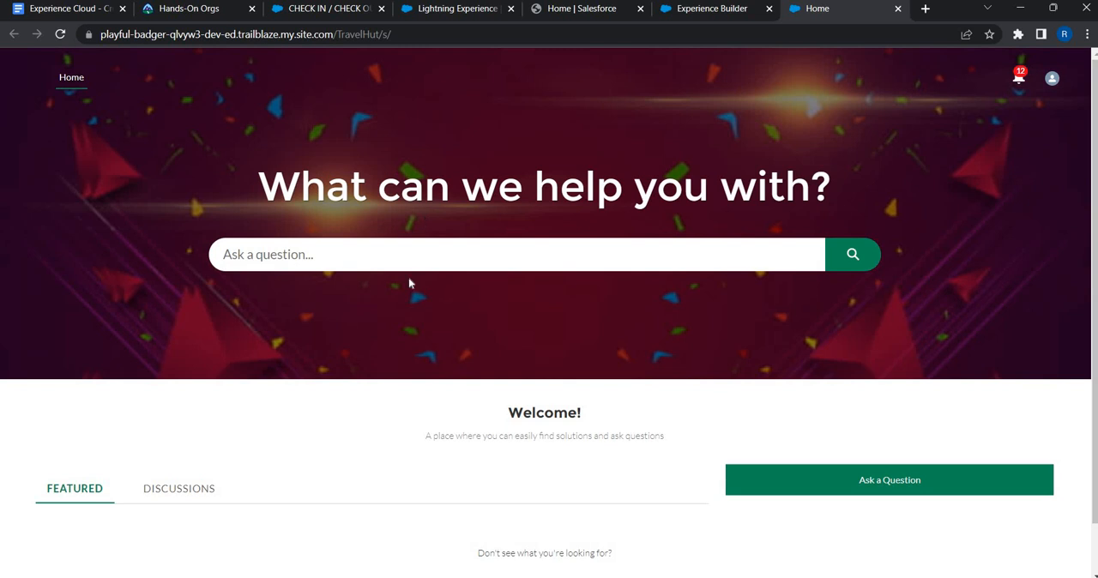
{"action": "scroll", "coordinate": [409, 283], "scroll_direction": "down", "scroll_amount": 1}
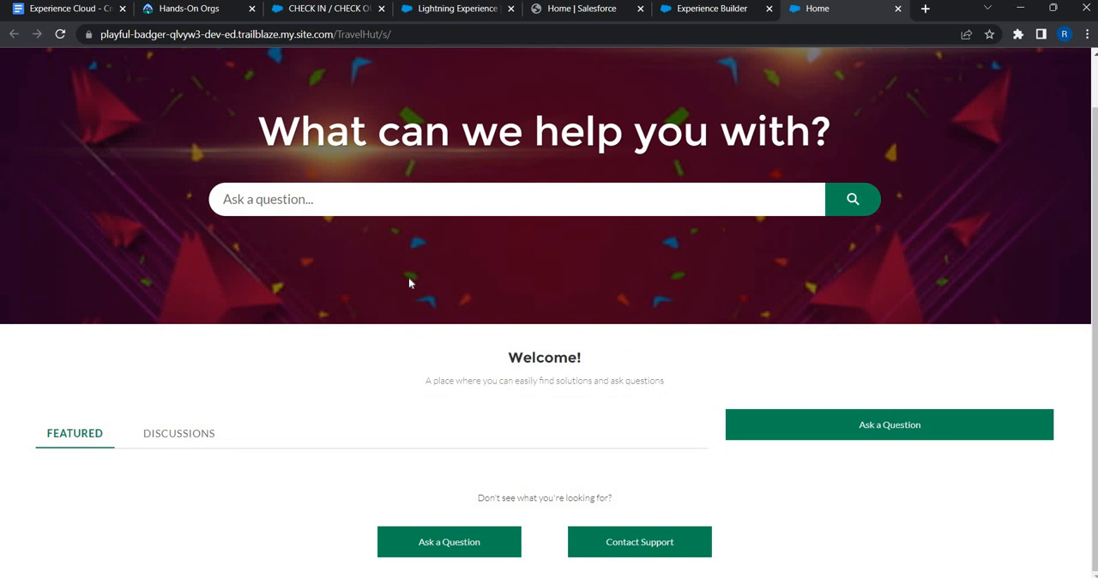